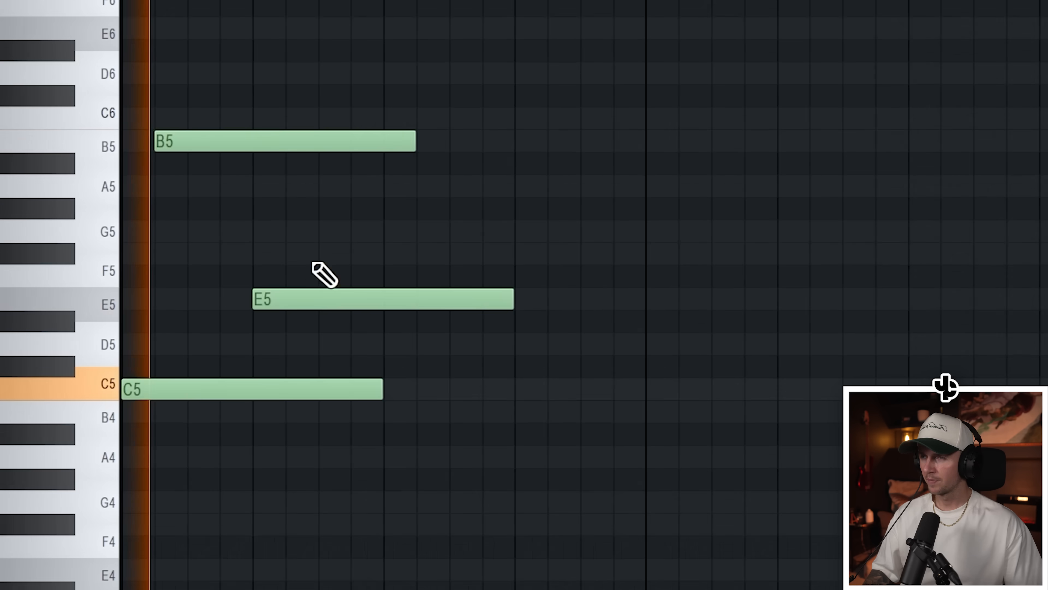
Audition the opening chord and move the upper B5 note down to G5 at the start of the first bar
key("space")
key("space")
left_click_drag(244, 143, 186, 242)
key("space")
key("space")
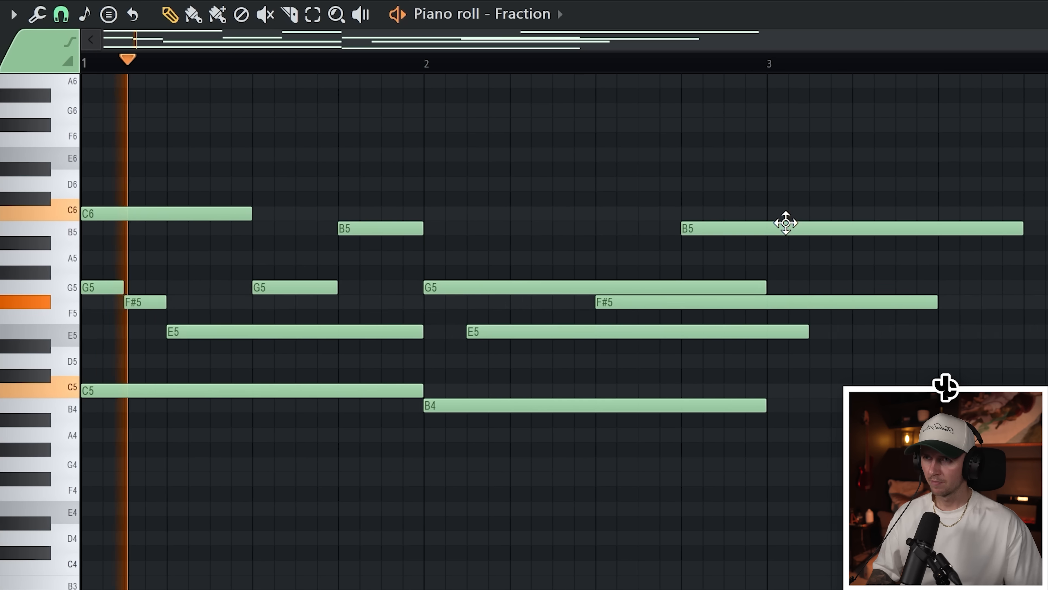
Slice the long B5, F#5 and E5 notes at bar 3 and delete the parts extending past it
left_click_drag(776, 176, 759, 366)
key("p")
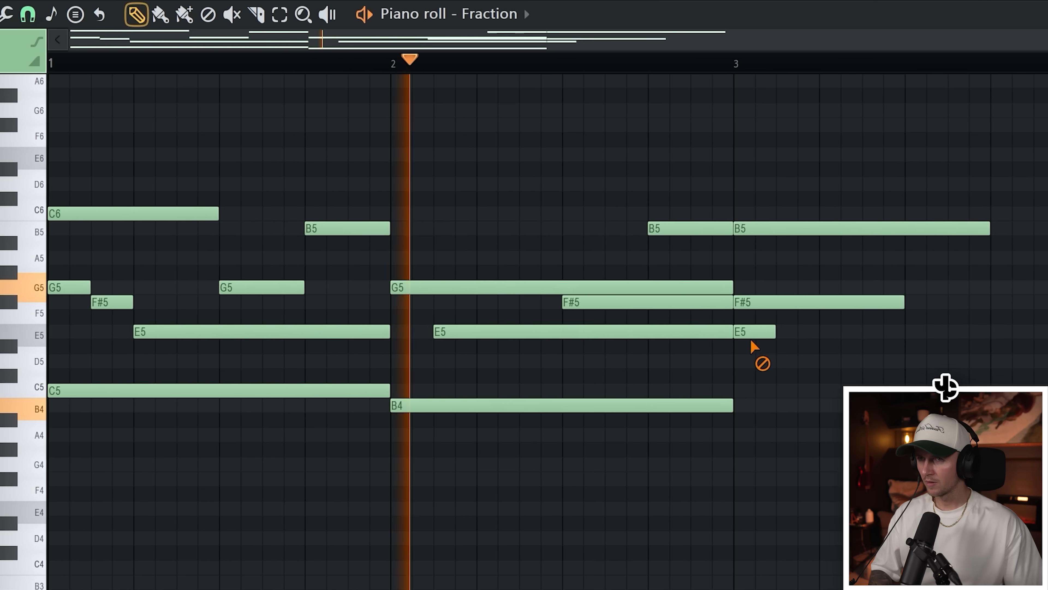
right_click(765, 332)
right_click(766, 302)
right_click(772, 229)
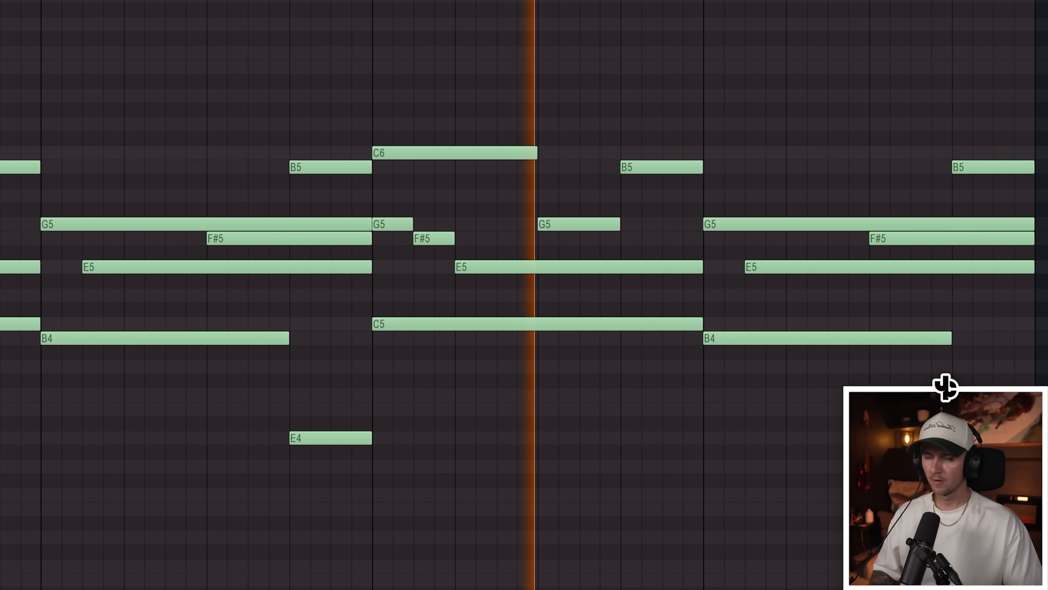
Move the change from C5 to B4 in the first two bars one beat earlier
scroll(776, 518, "down", 1)
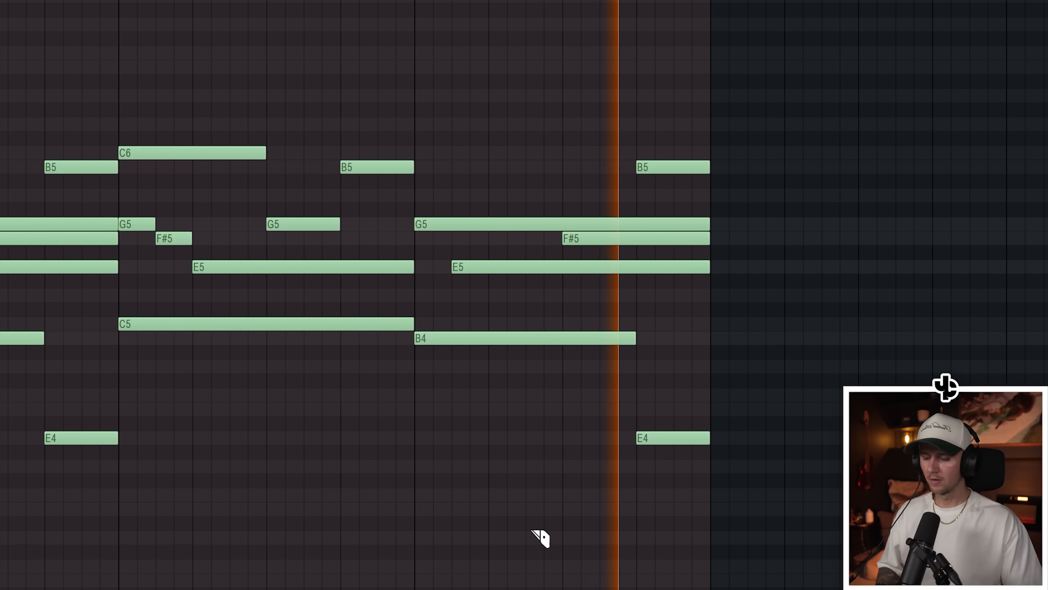
left_click_drag(276, 280, 241, 279)
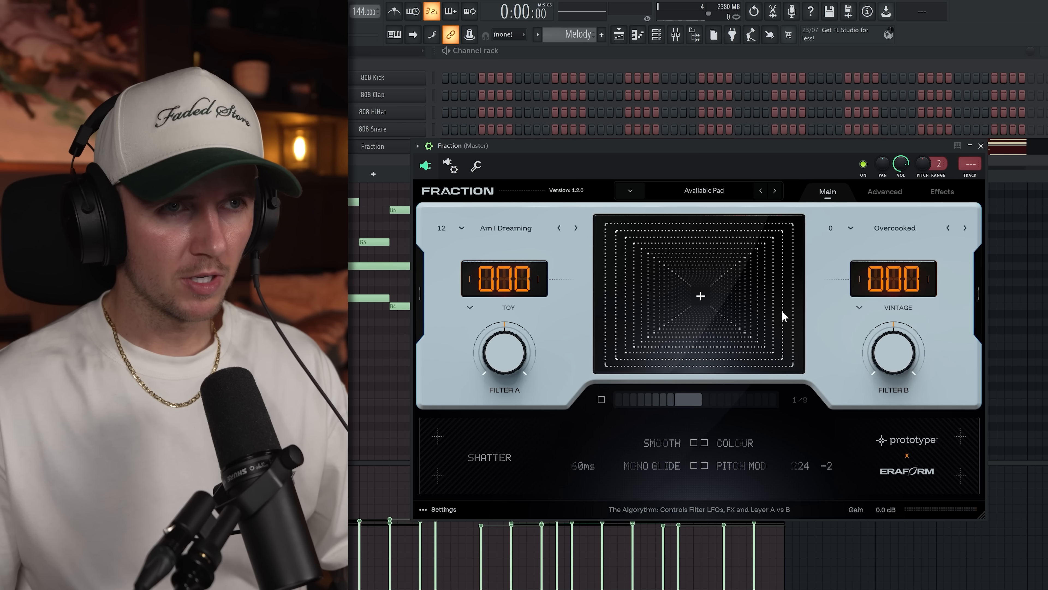
Shift the Fraction layer Blend toward Layer B, to about 66, in the advanced settings
left_click(886, 194)
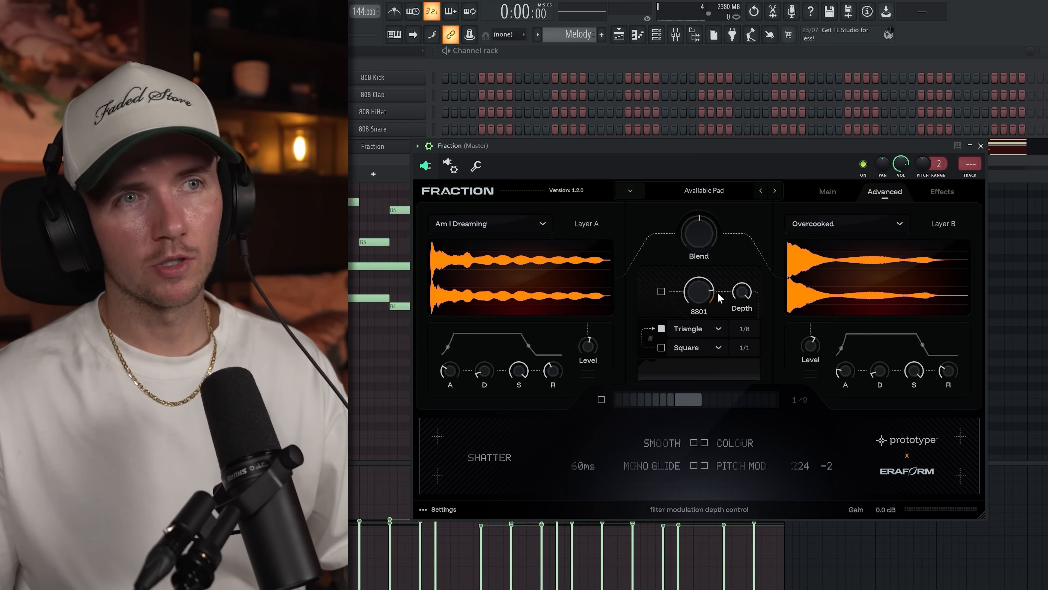
left_click_drag(699, 240, 703, 247)
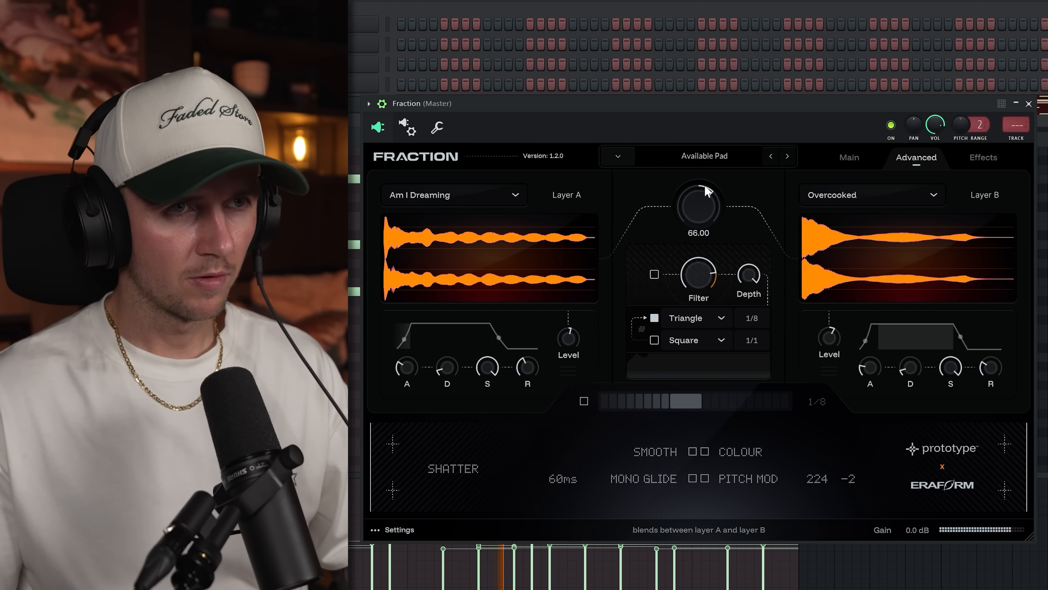
left_click_drag(706, 186, 706, 193)
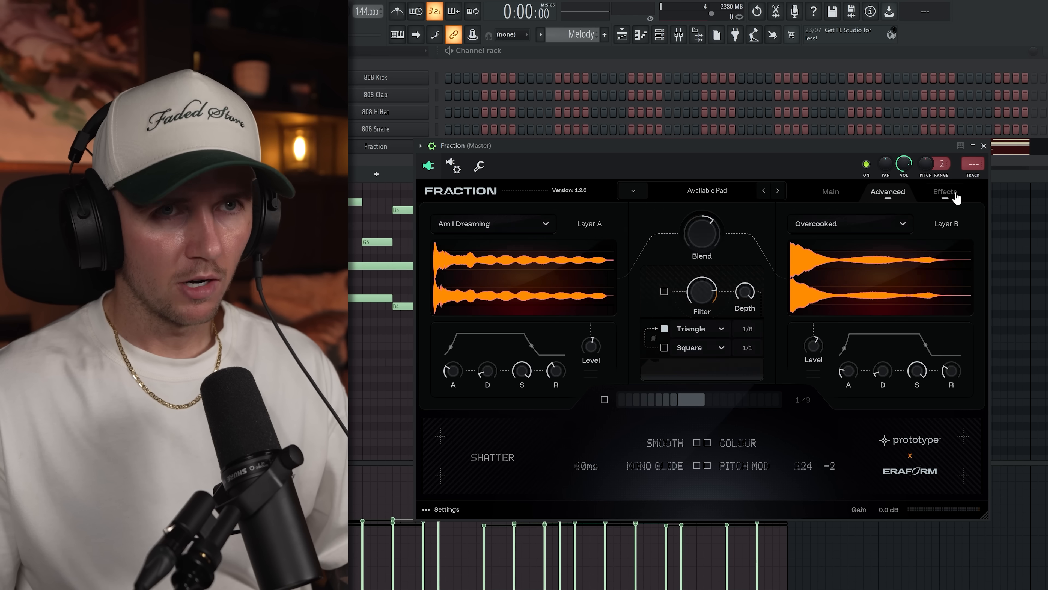
Add delay to the Available Pad preset's effects and raise its reverb mix to about 26%
left_click(982, 158)
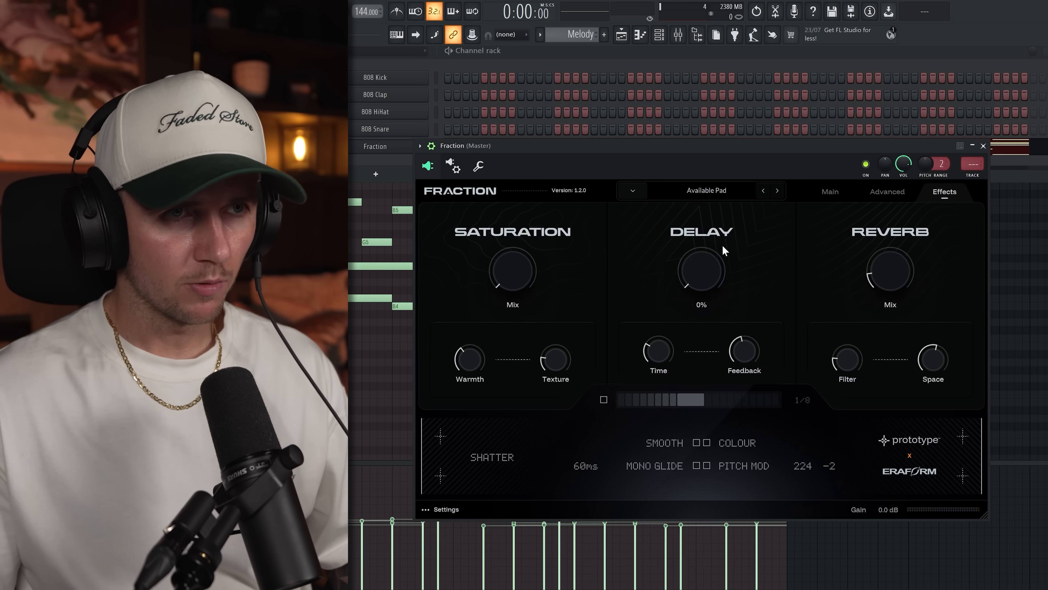
mouse_move(701, 266)
left_mouse_down()
mouse_move(703, 215)
mouse_move(708, 278)
left_mouse_up()
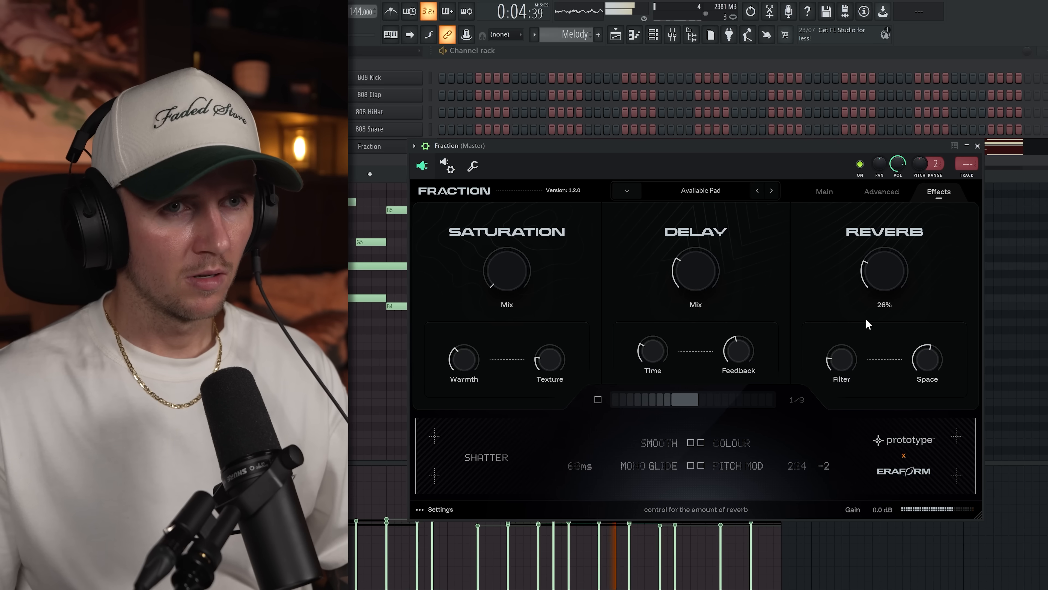
left_click_drag(849, 349, 853, 333)
mouse_move(884, 277)
left_mouse_down()
mouse_move(886, 247)
mouse_move(887, 271)
left_mouse_up()
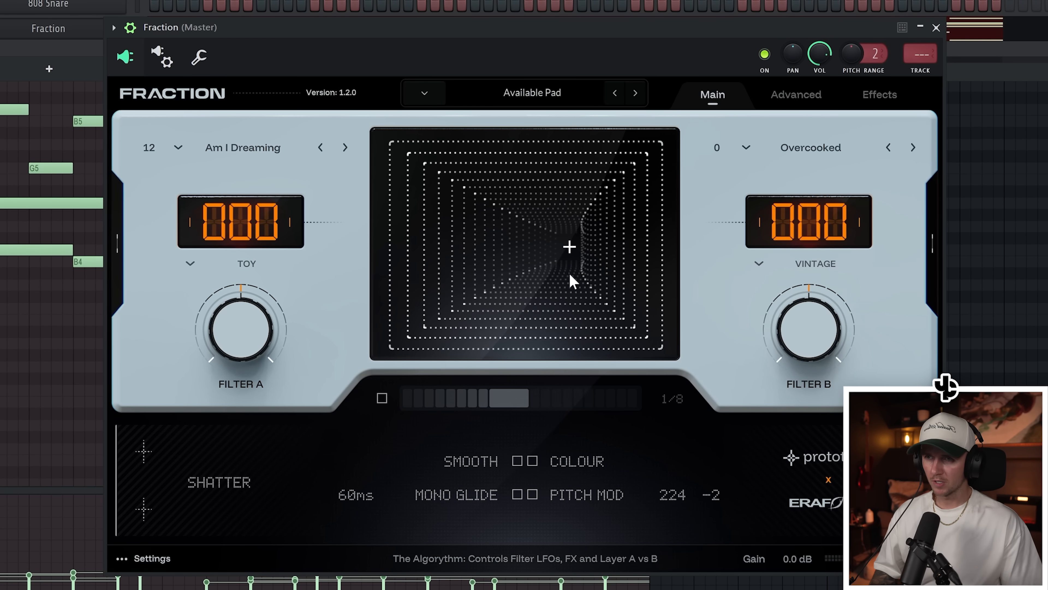
Enable the global filter with Sine 1/4 and Square 1/1 modulation, and move the Algorithm pad point below centre on the Layer B side
mouse_move(572, 249)
left_mouse_down()
mouse_move(568, 335)
mouse_move(568, 271)
mouse_move(448, 287)
mouse_move(627, 292)
mouse_move(559, 220)
mouse_move(569, 202)
mouse_move(623, 211)
mouse_move(592, 181)
left_mouse_up()
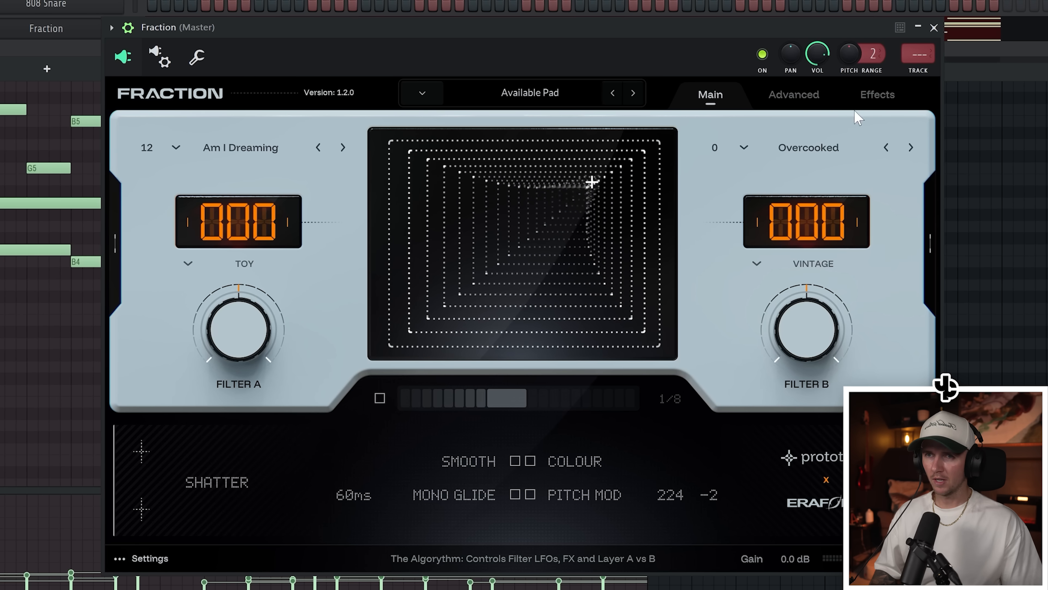
left_click(808, 99)
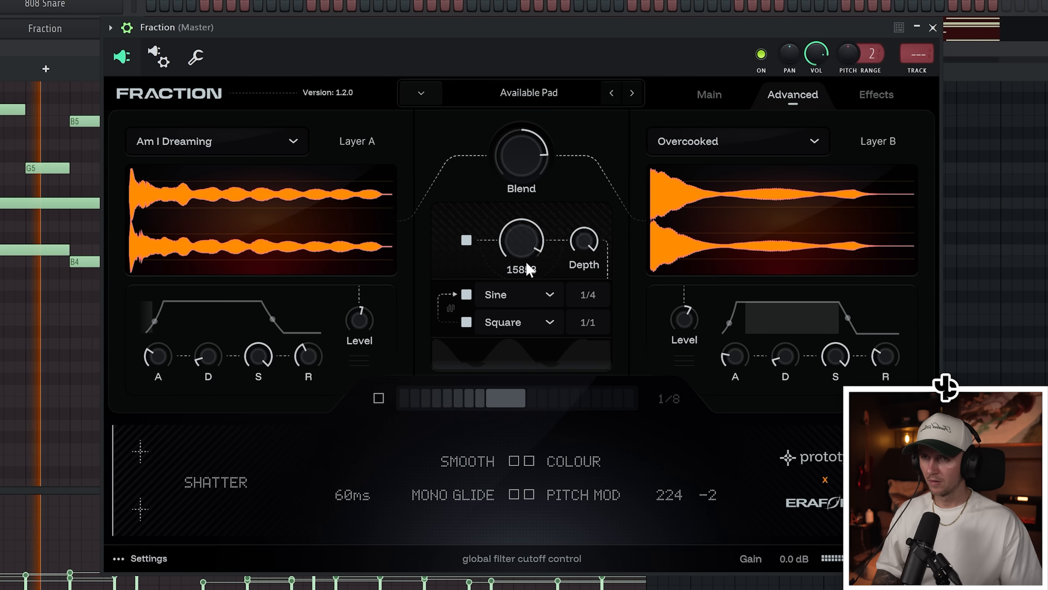
left_click(710, 95)
left_click_drag(614, 191, 587, 279)
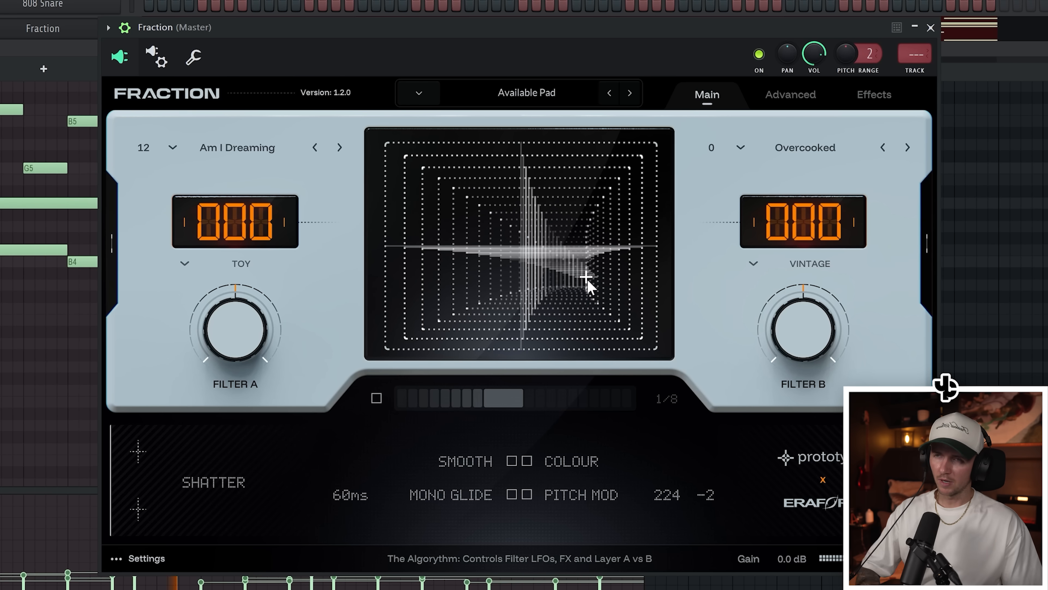
left_click(589, 278)
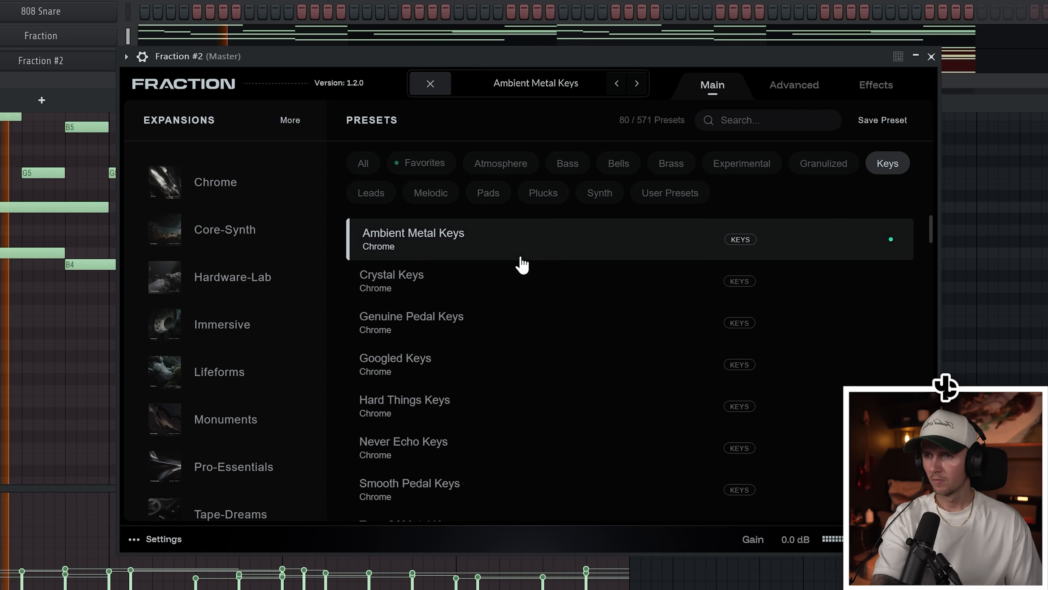
Try the Keys presets in Fraction #2, load Chroma Keys from Hardware-Lab, and close the preset browser
left_click(491, 290)
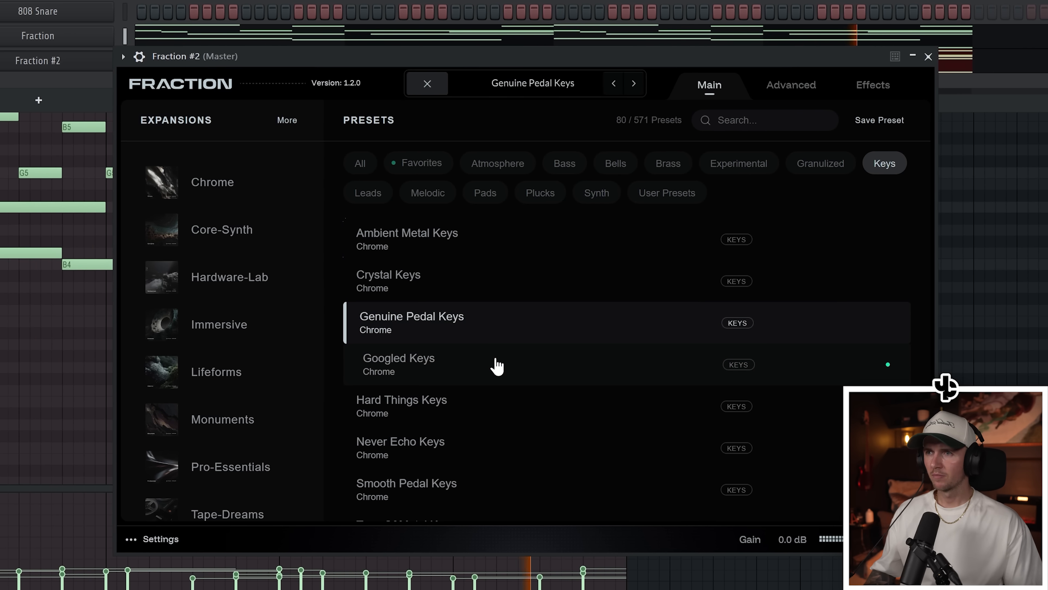
scroll(516, 376, "down", 5)
left_click(537, 391)
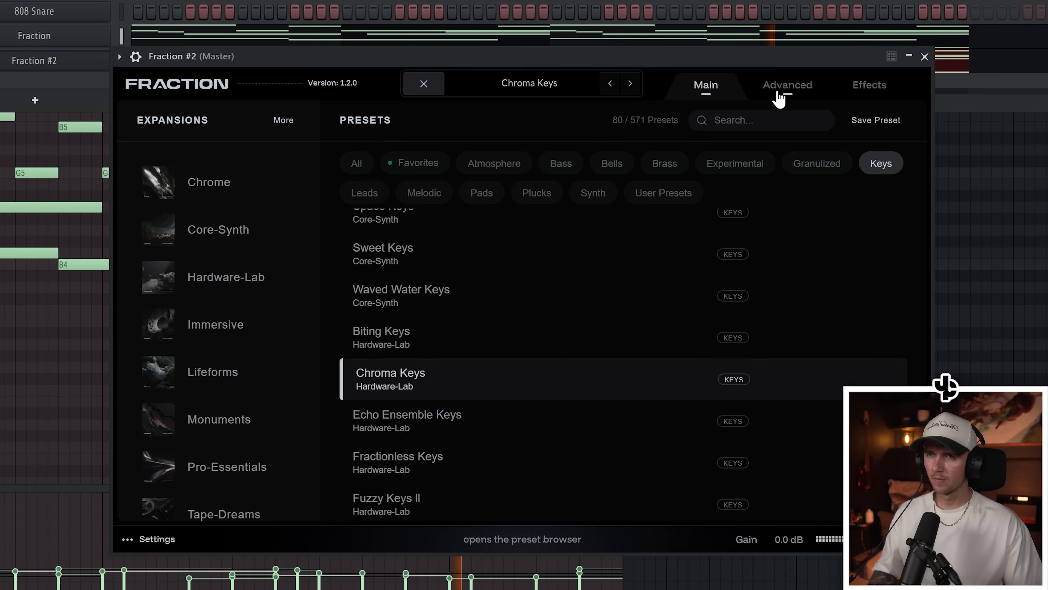
left_click(572, 88)
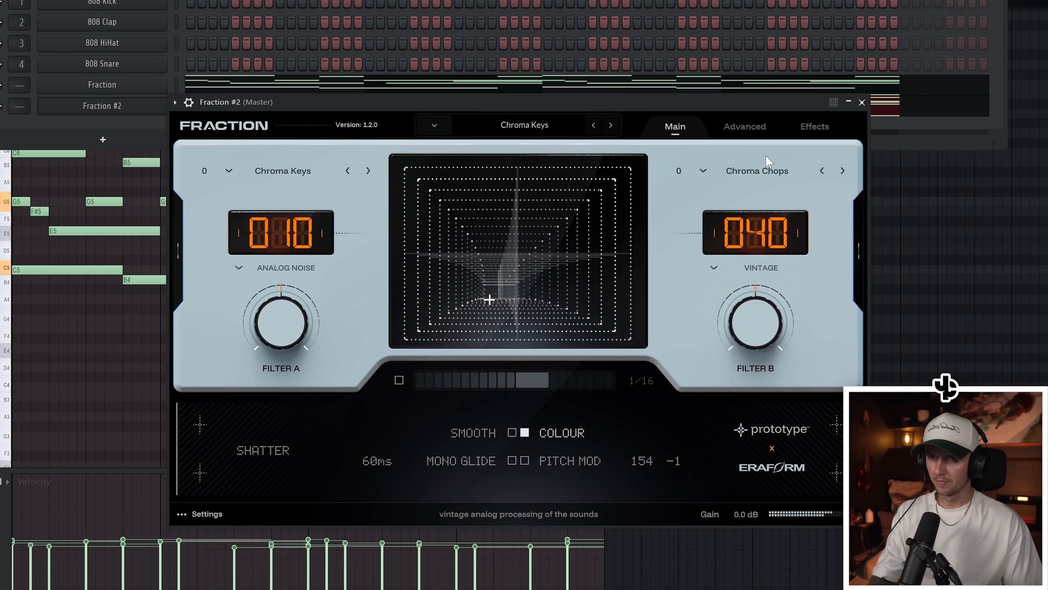
Set the Vintage amount of Fraction #2 to 000 and check its Vintage and Noise Layer options
left_click_drag(775, 197, 779, 249)
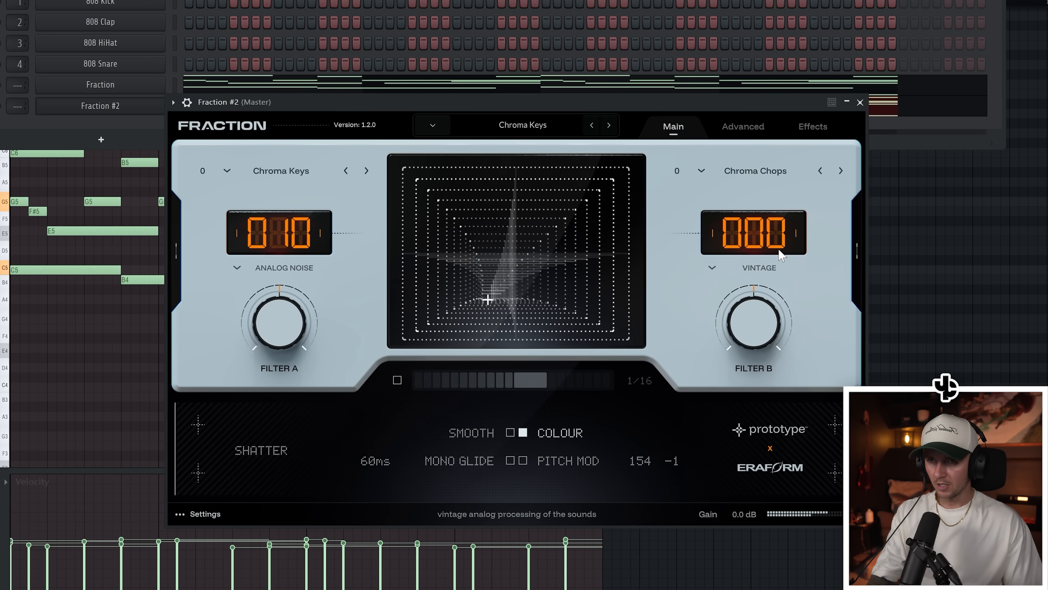
left_click(764, 271)
left_click(764, 270)
left_click(288, 266)
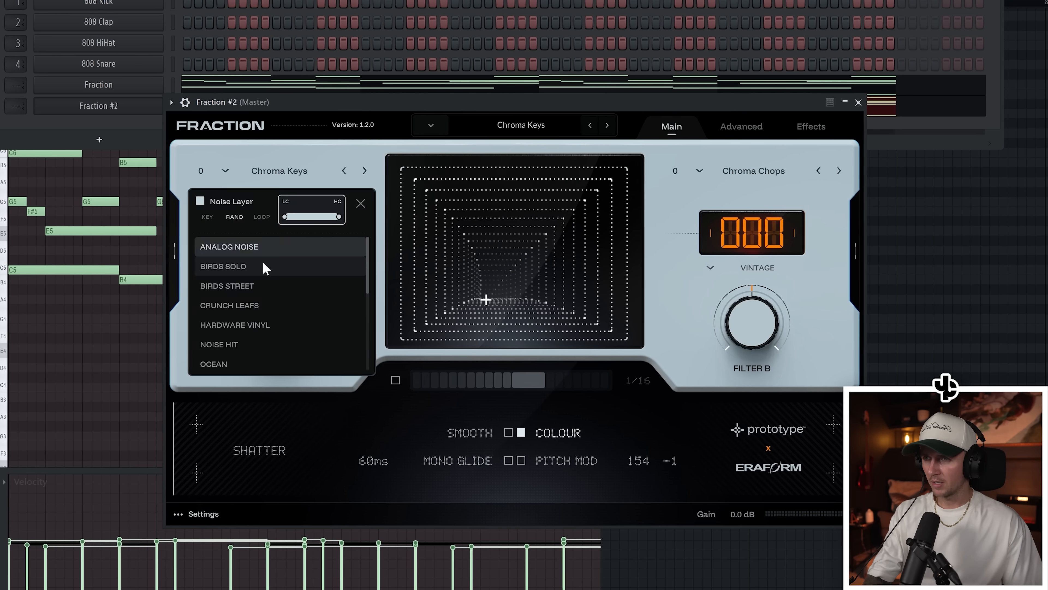
left_click(361, 203)
key("space")
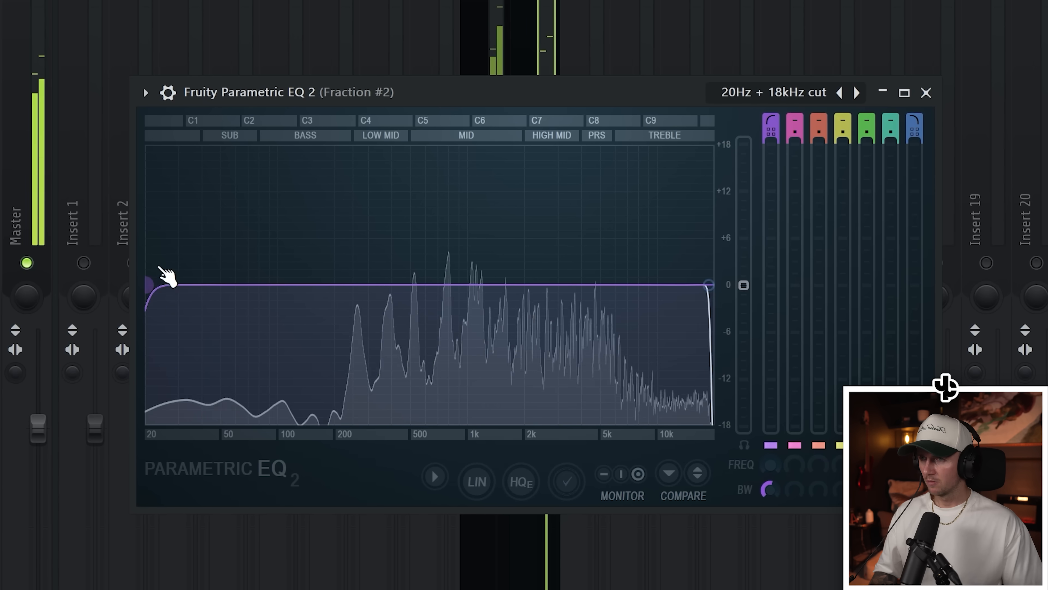
Raise the low cut on the Fraction #2 equalizer into the low-mid range and bring the high cut down slightly
left_click_drag(167, 276, 379, 297)
left_click_drag(689, 290, 682, 286)
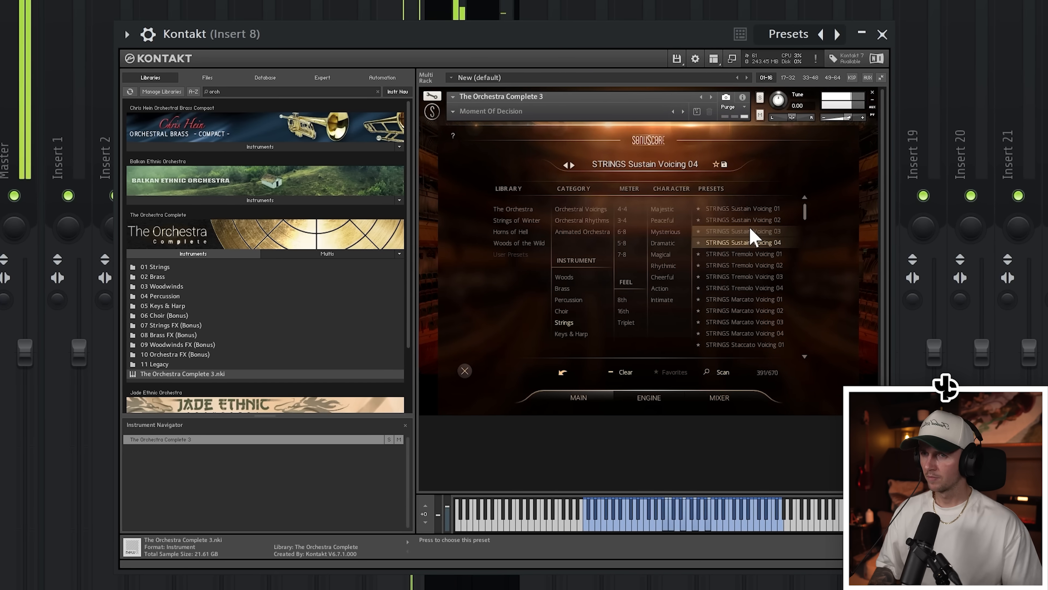
Close the Kontakt, HalfTime and Fruity Parametric EQ 2 windows belonging to the Strings sound
left_click(861, 33)
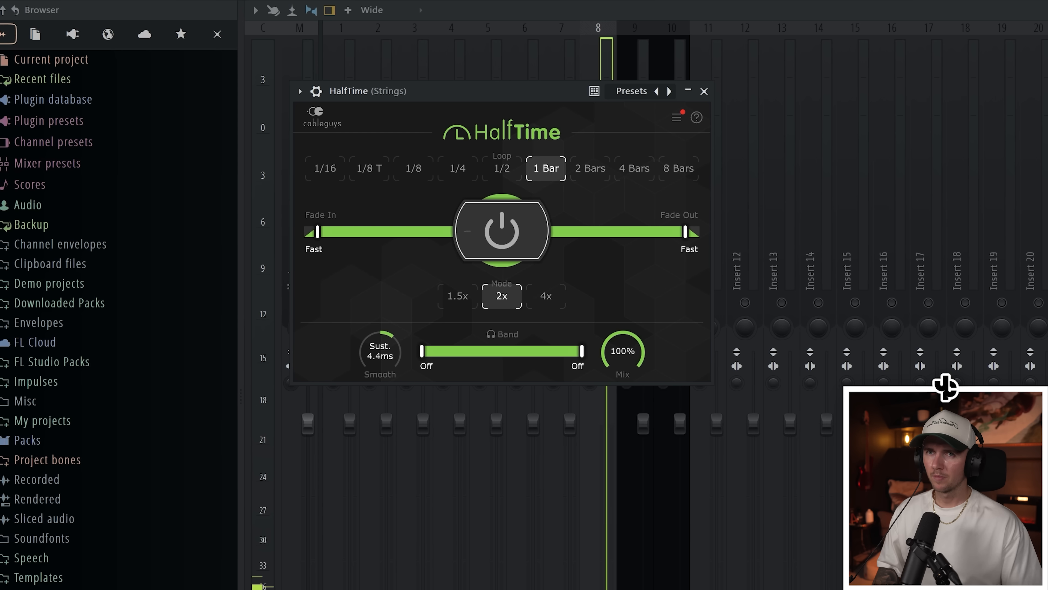
key("Escape")
left_click(1044, 112)
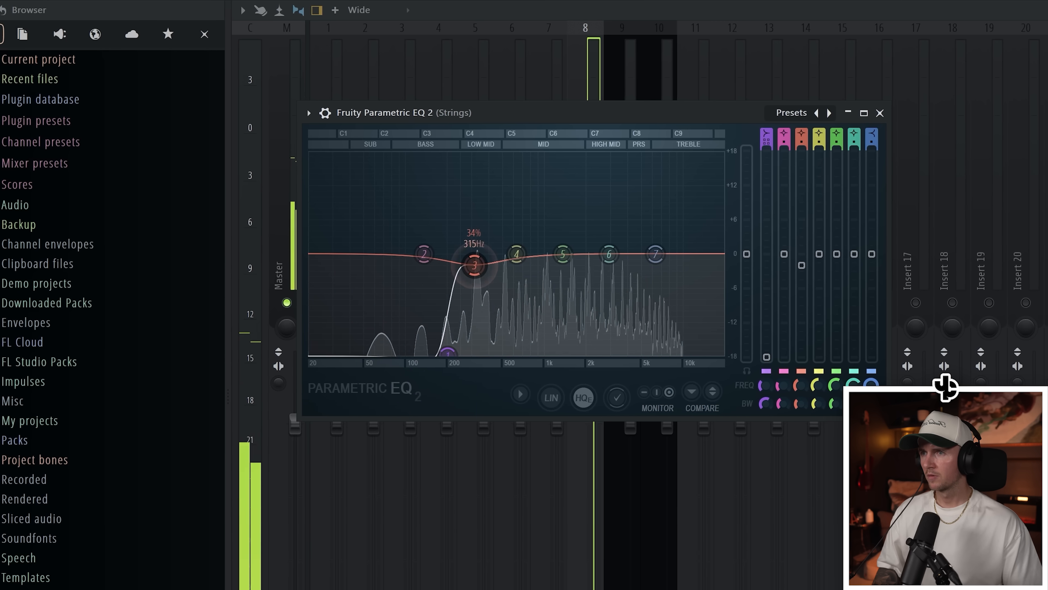
left_click(878, 112)
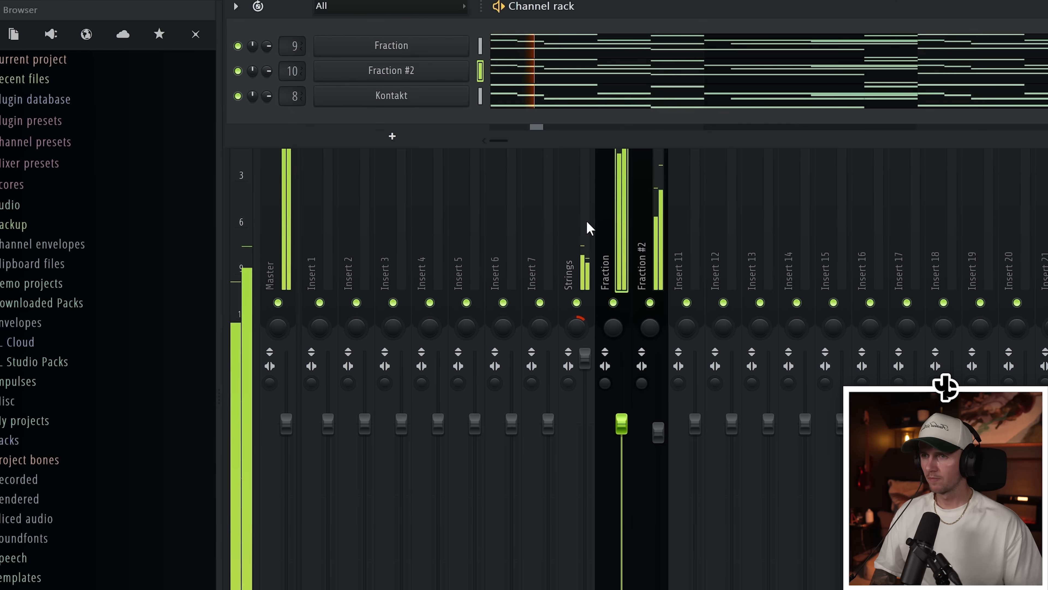
Select the Fraction #2 mixer track and add another Fraction instrument channel
left_click(642, 291)
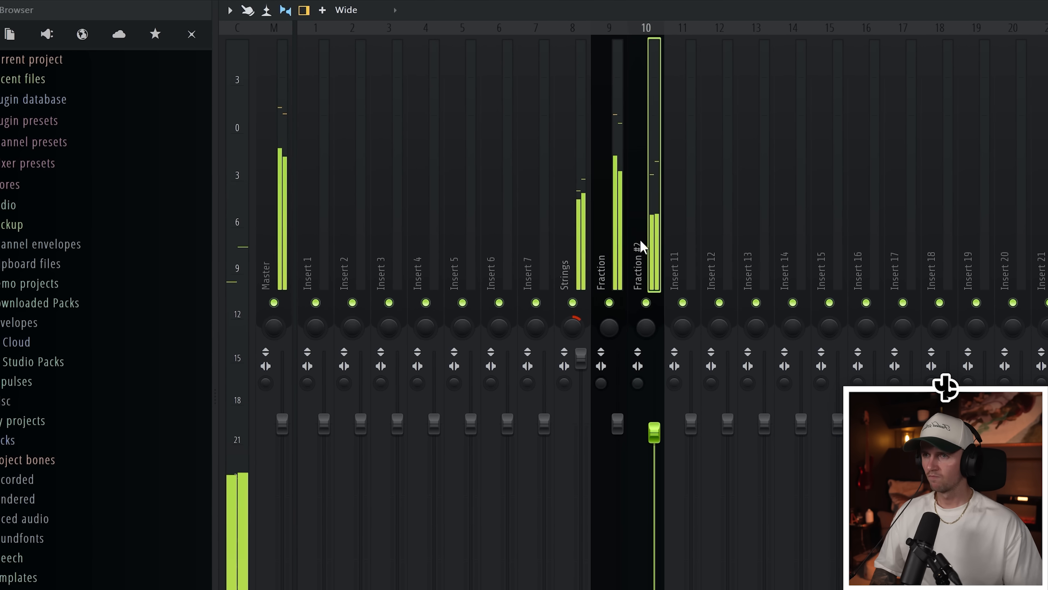
key("F6")
left_click(412, 144)
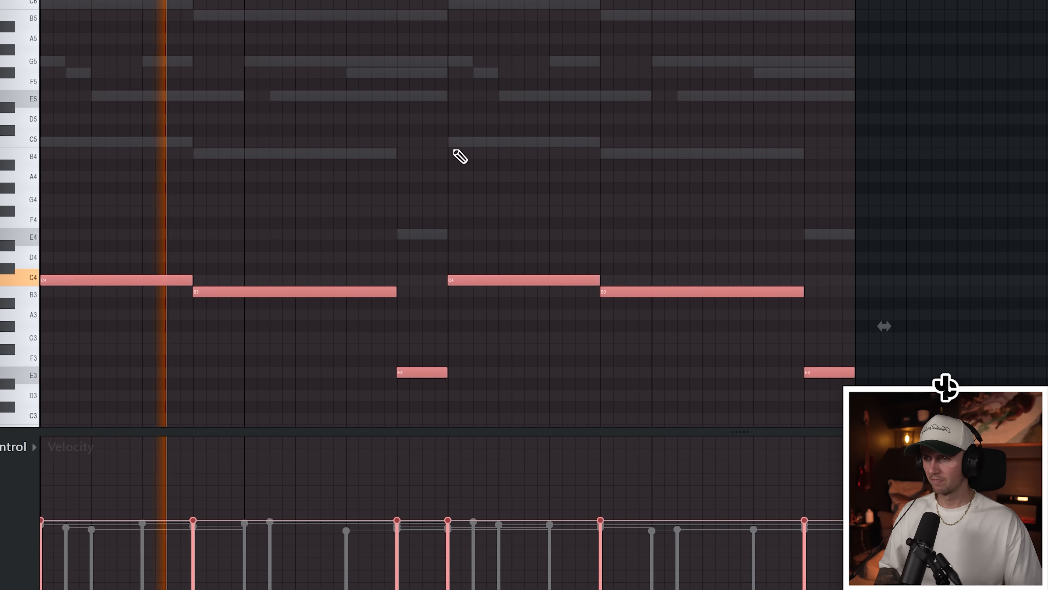
Raise the E3 bass notes an octave, and shift the whole bass line up so it starts on C5
left_click_drag(469, 320, 420, 395)
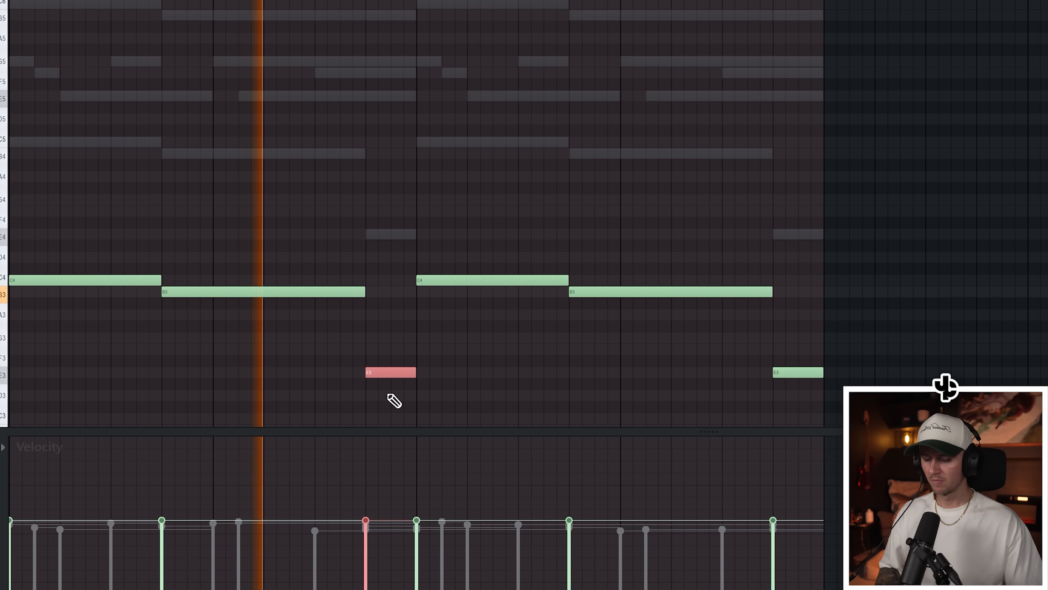
key("ctrl+Up")
left_click_drag(813, 364, 748, 399)
key("ctrl+a")
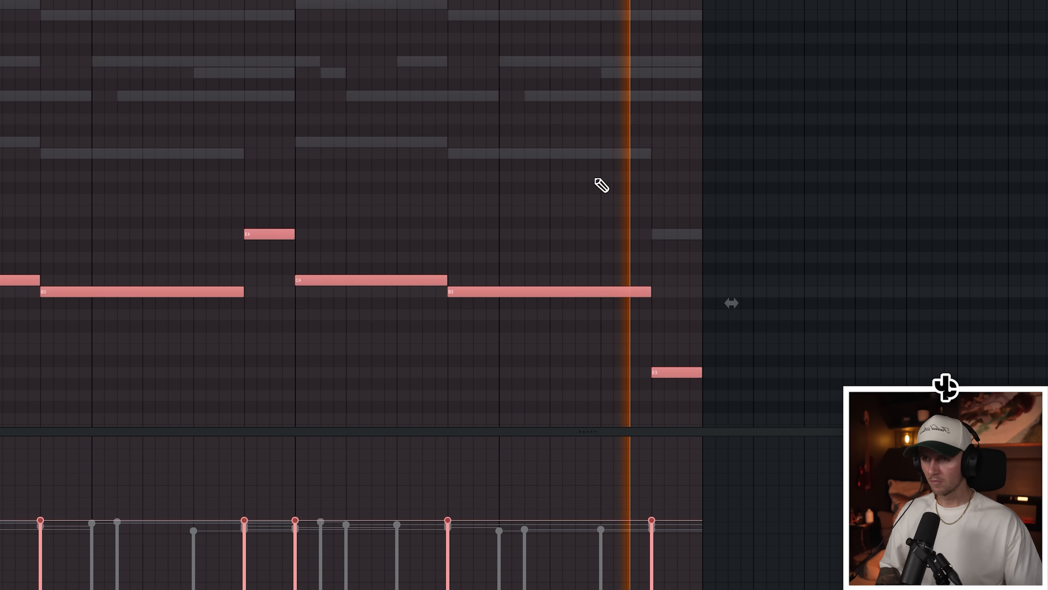
key("ctrl+d")
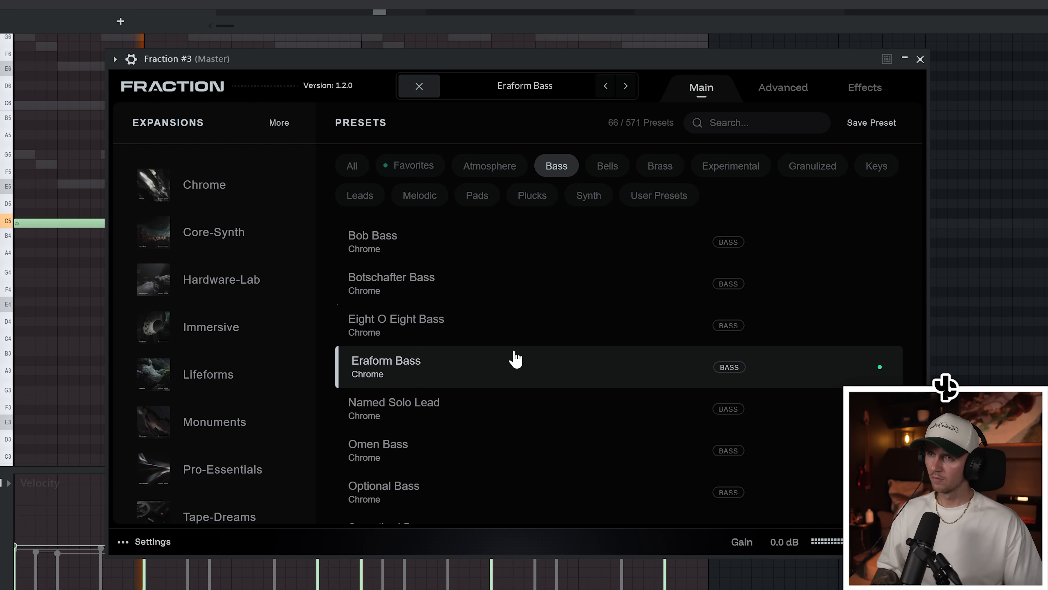
Keep the Eraform Bass preset, lower its global filter cutoff to about 3737, and close the plugin
left_click(414, 94)
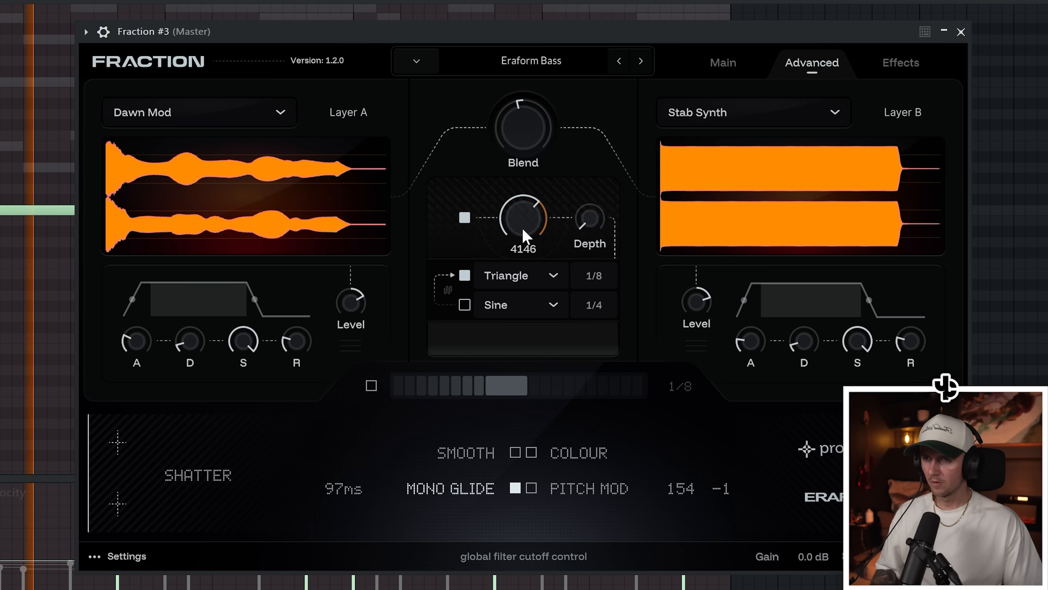
left_click_drag(522, 230, 522, 231)
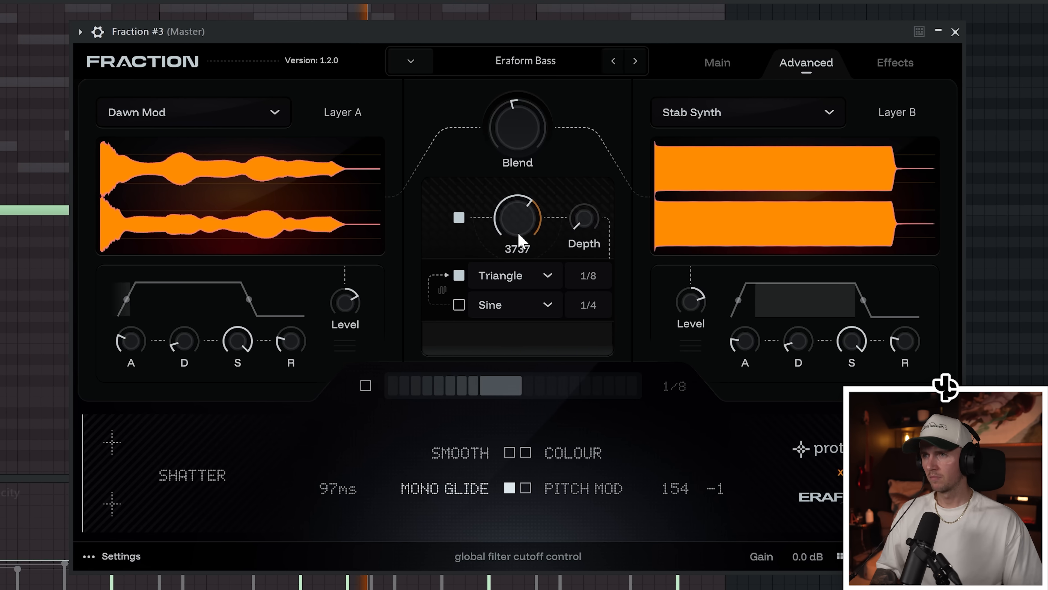
left_click_drag(520, 232, 521, 235)
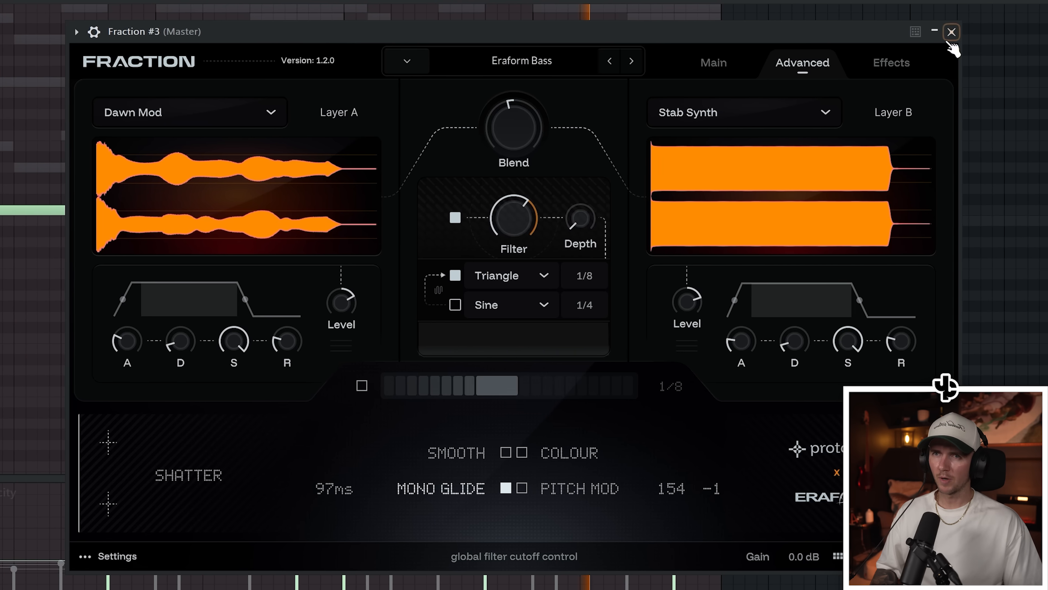
left_click(950, 32)
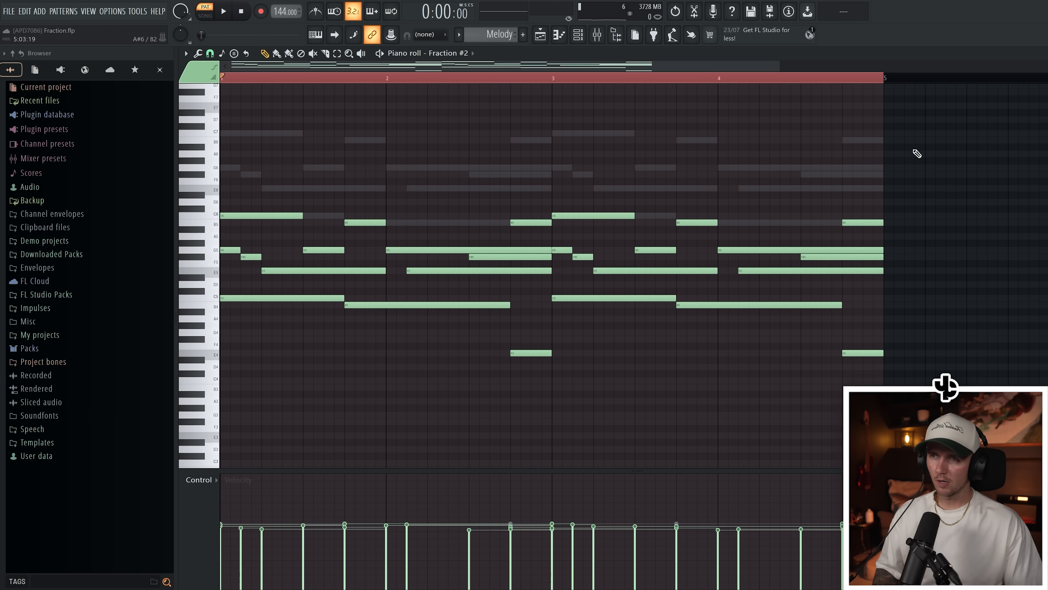
Select all Fraction #2 notes, and try the Frog Lead and Metal Room Lead presets in Fraction #3 before loading Stoned Lead
key("ctrl+a")
left_click(579, 37)
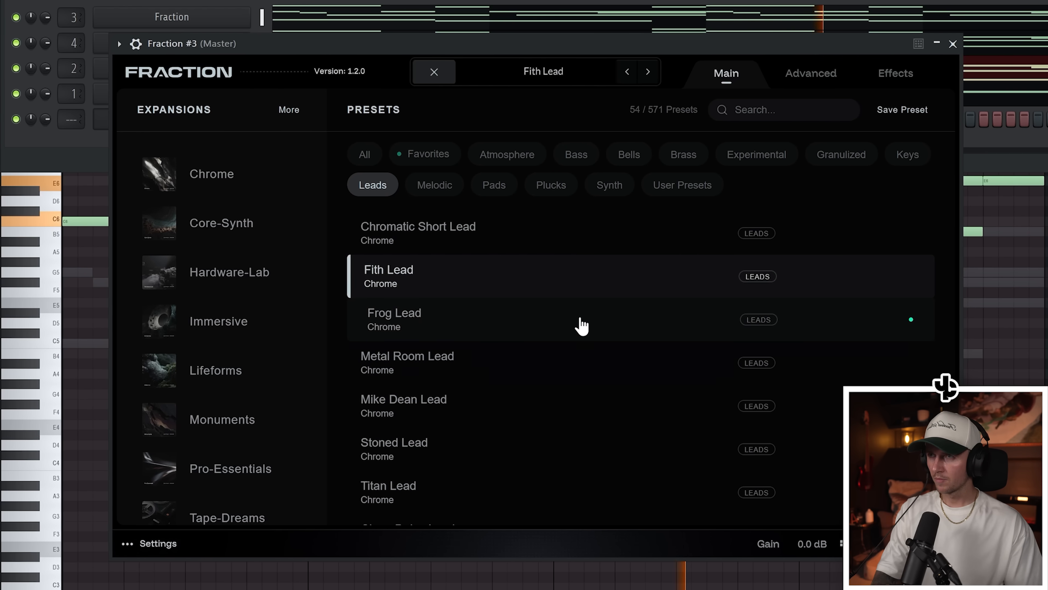
left_click(581, 325)
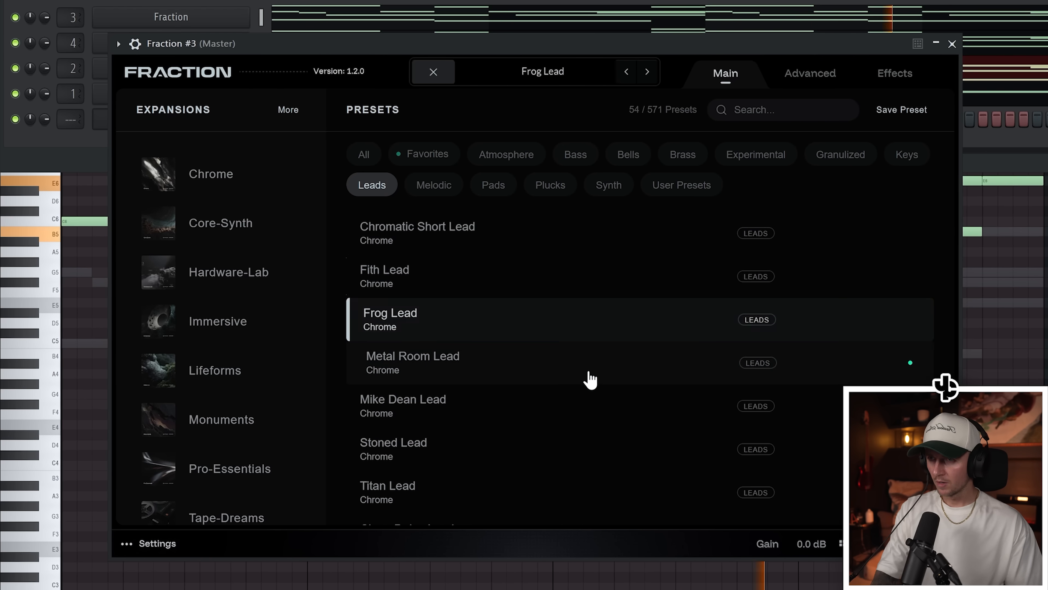
left_click(588, 374)
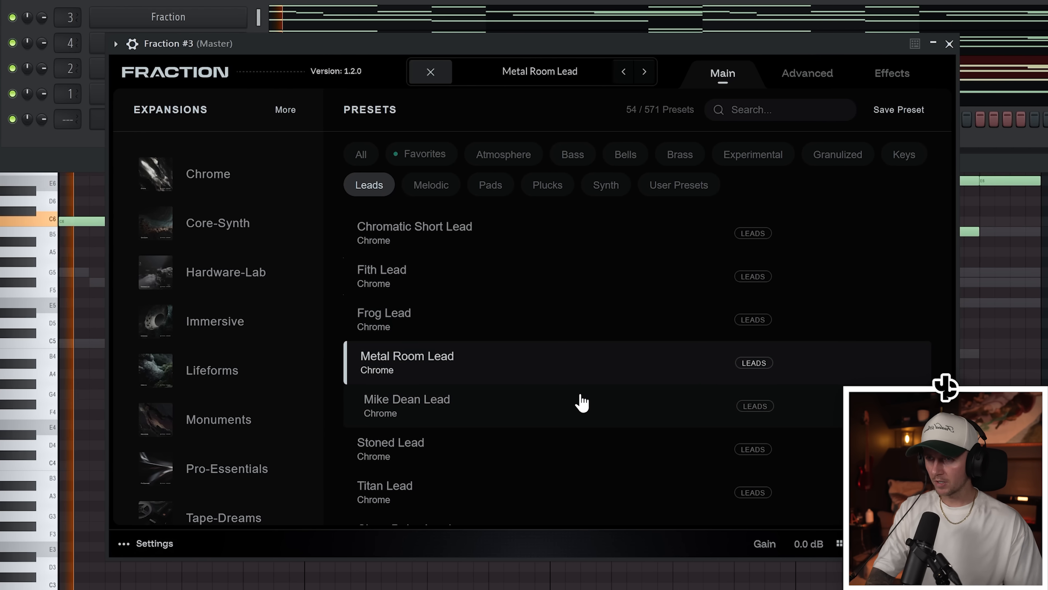
left_click(570, 453)
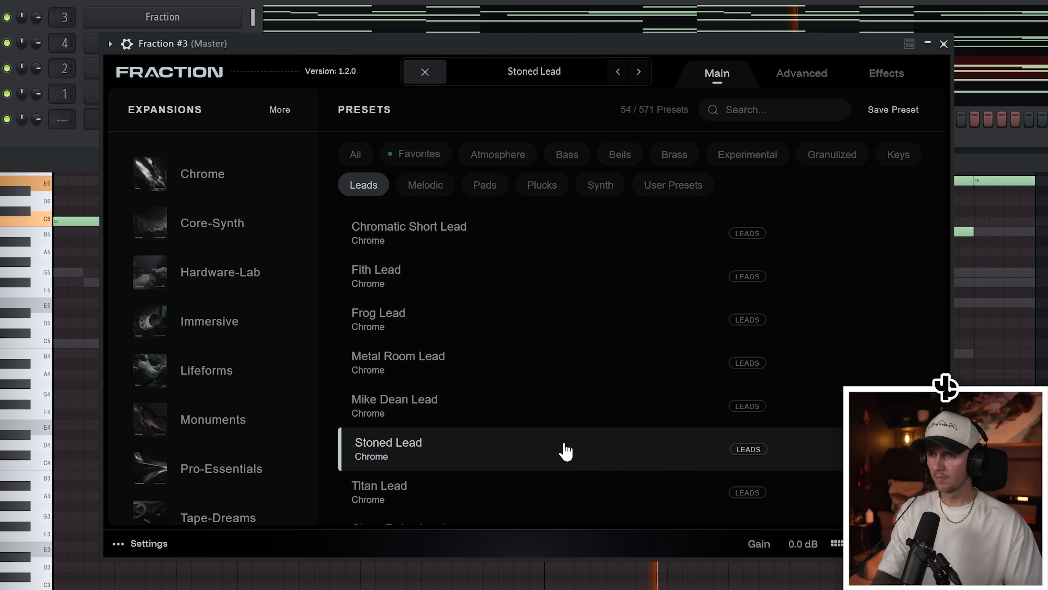
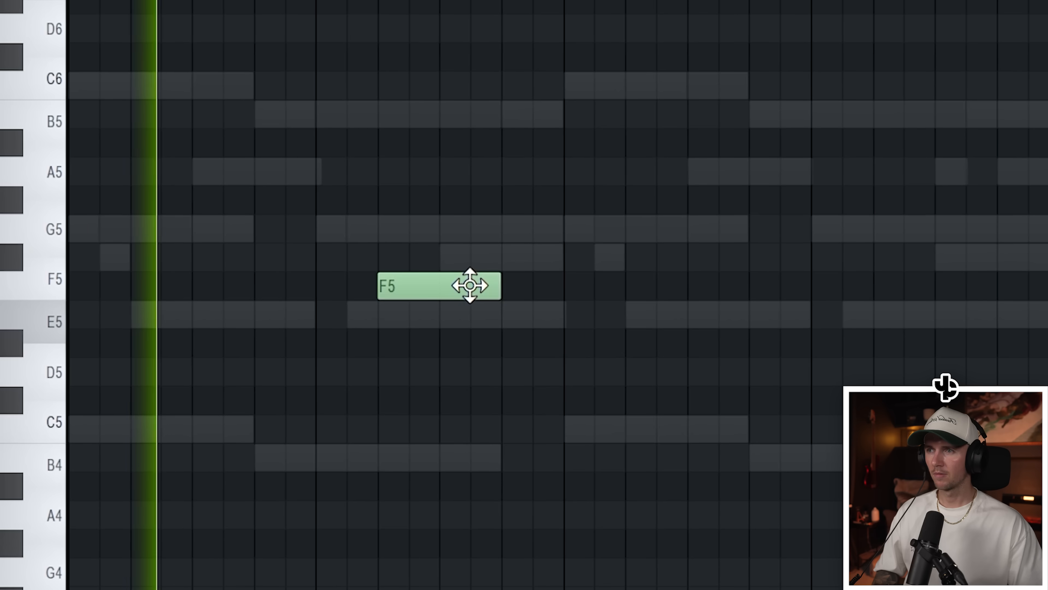
Lengthen the F5 note in the piano roll
left_click_drag(501, 286, 578, 288)
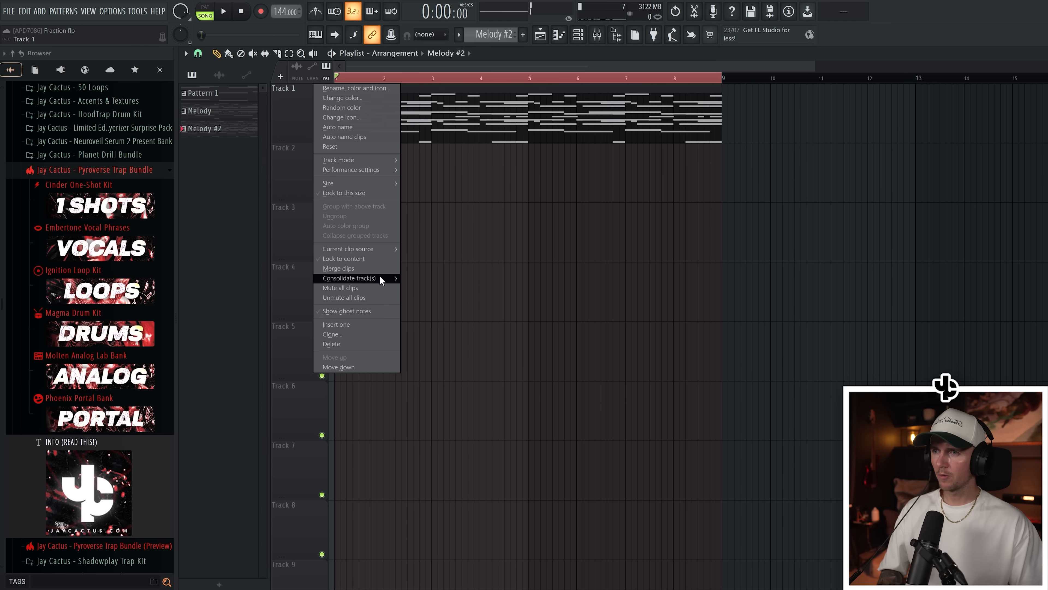
Consolidate playlist Track 1 into audio, rendering it as a 32Bit float stereo WAV
mouse_move(378, 279)
left_click(448, 287)
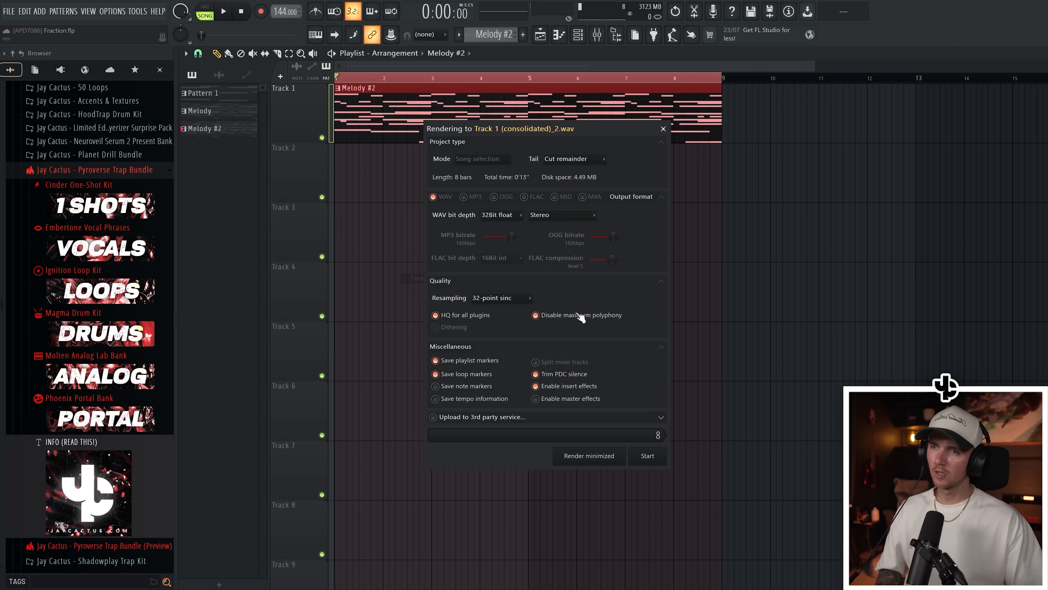
left_click(648, 455)
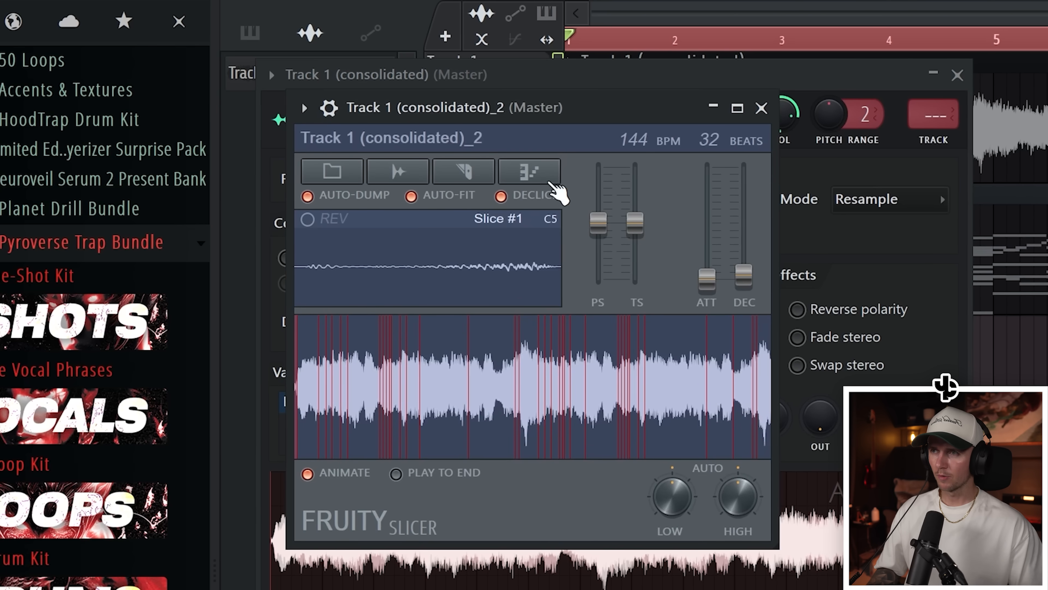
Slice the consolidated audio by beat in Fruity Slicer, and slightly raise the pitch shift and attack
left_click(464, 173)
left_click(529, 406)
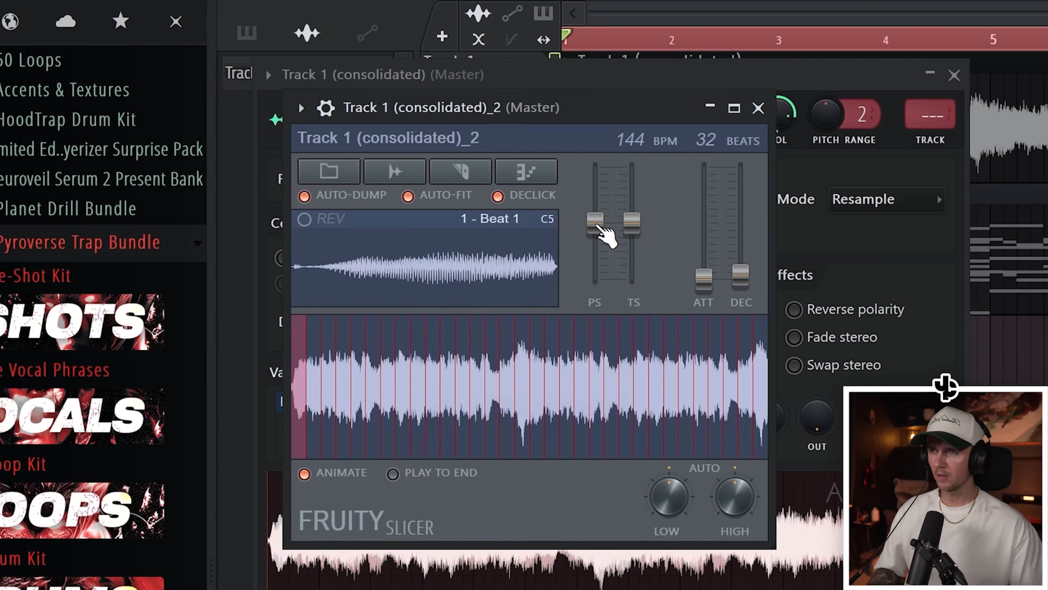
left_click_drag(595, 219, 595, 214)
left_click_drag(703, 279, 734, 262)
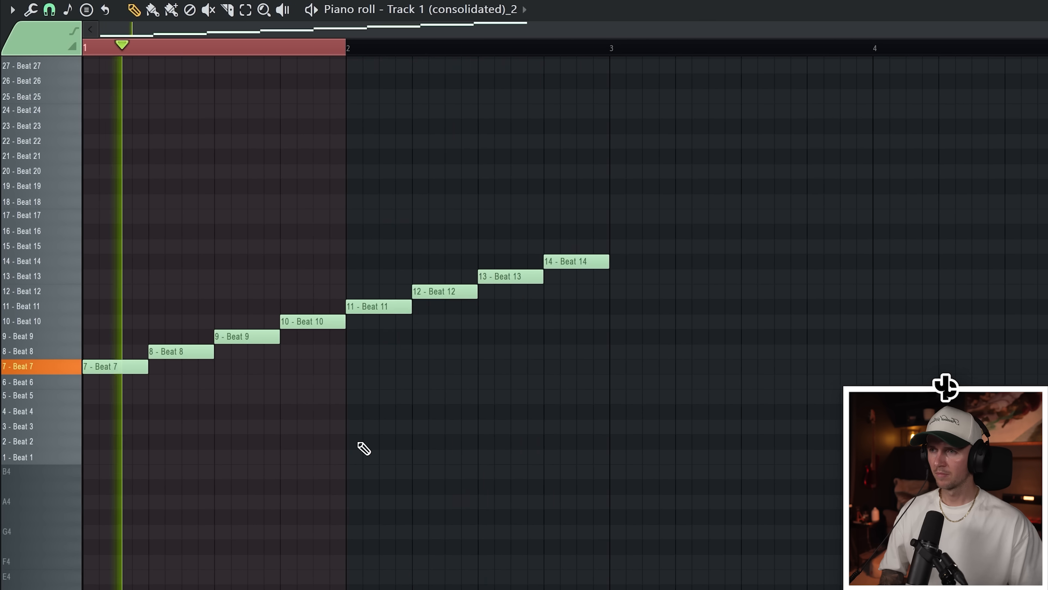
Repeat the Beat 7 to Beat 14 slice run until it fills eight bars
key("ctrl+a")
left_click_drag(70, 386, 491, 362)
right_click(376, 465)
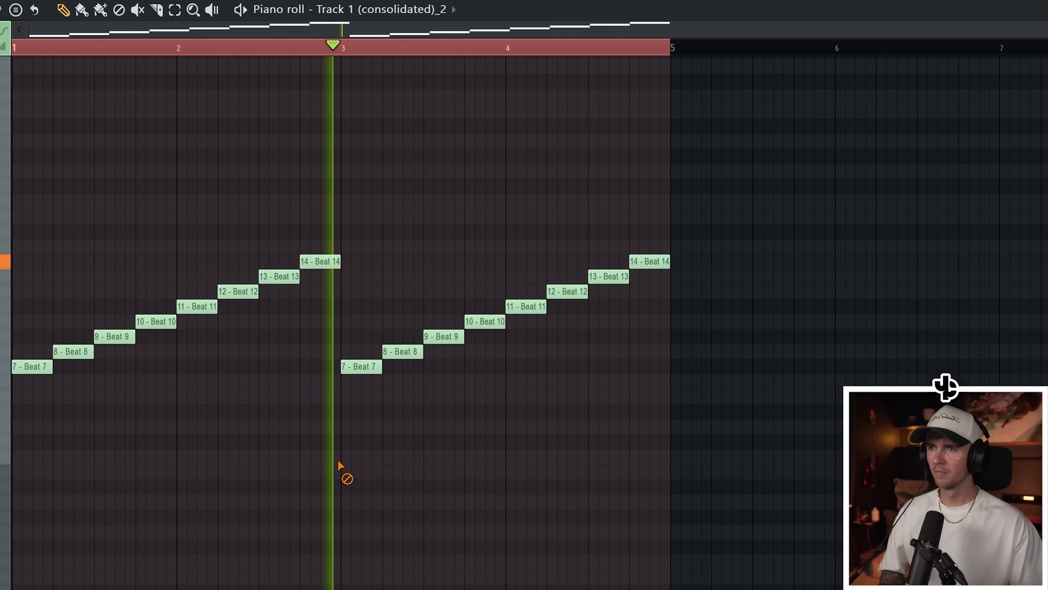
key("ctrl+a")
mouse_move(19, 365)
left_mouse_down()
mouse_move(845, 356)
mouse_move(675, 351)
left_mouse_up()
scroll(514, 413, "down", 3)
key("ctrl+a")
key("ctrl+d")
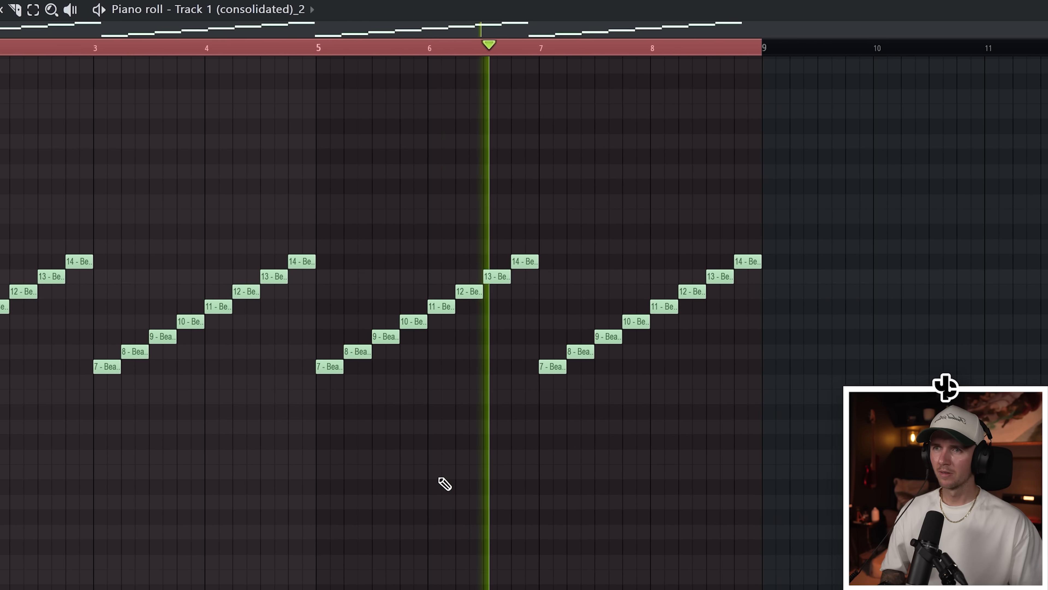
Lower the first two slices of the run starting at bar 5 to Beat 6 and Beat 7
scroll(438, 474, "down", 2)
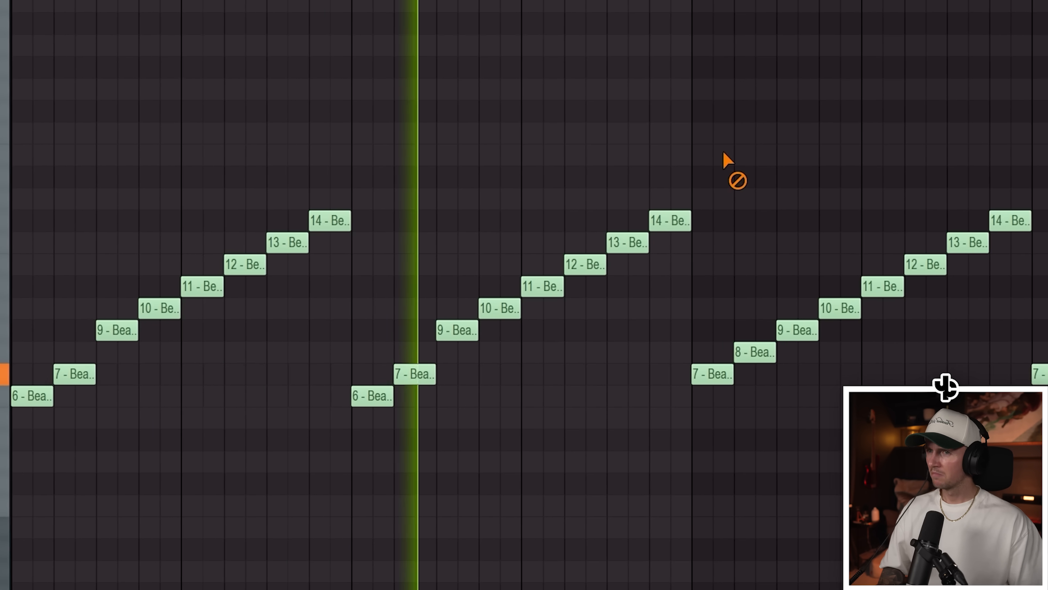
left_click_drag(688, 374, 687, 410)
mouse_move(746, 351)
left_mouse_down()
mouse_move(744, 377)
mouse_move(746, 348)
left_mouse_up()
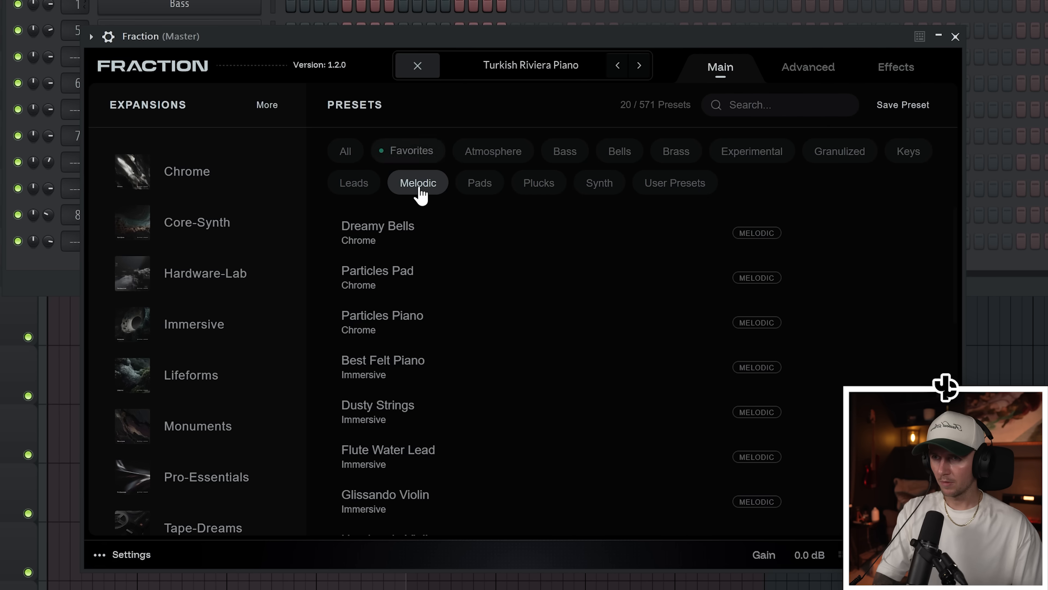
Browse Fraction's Melodic presets down to Turkish Riviera Piano, close the preset browser and view the effects page
scroll(413, 215, "down", 7)
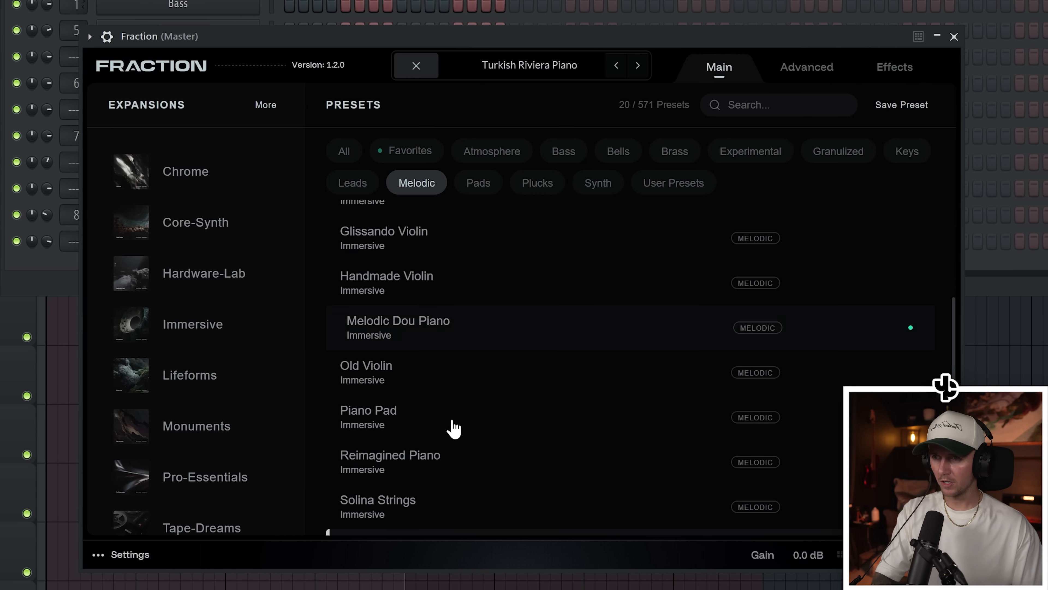
scroll(442, 409, "down", 1)
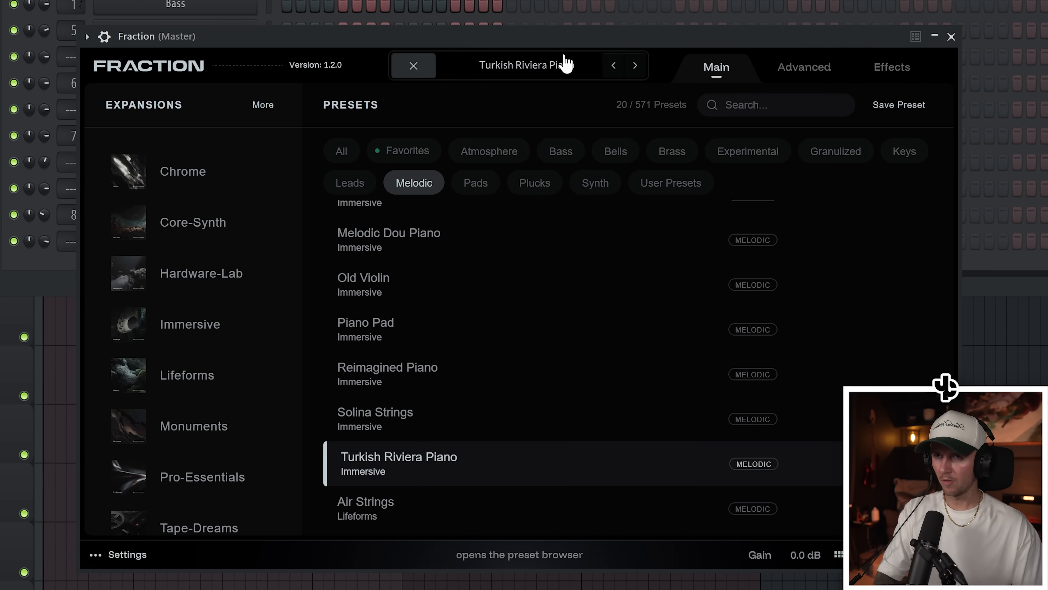
left_click(563, 66)
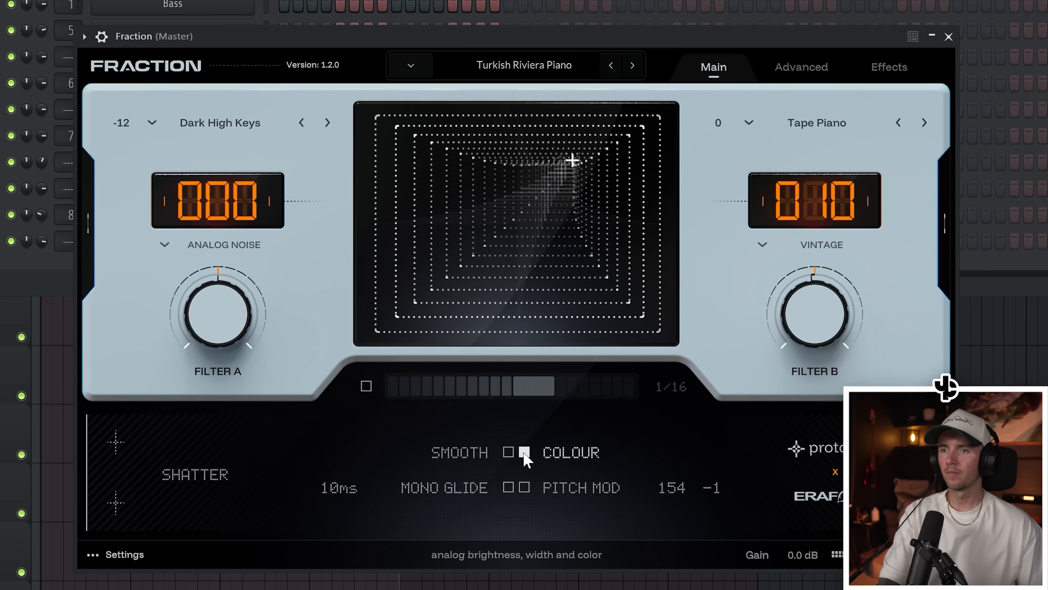
left_click(889, 67)
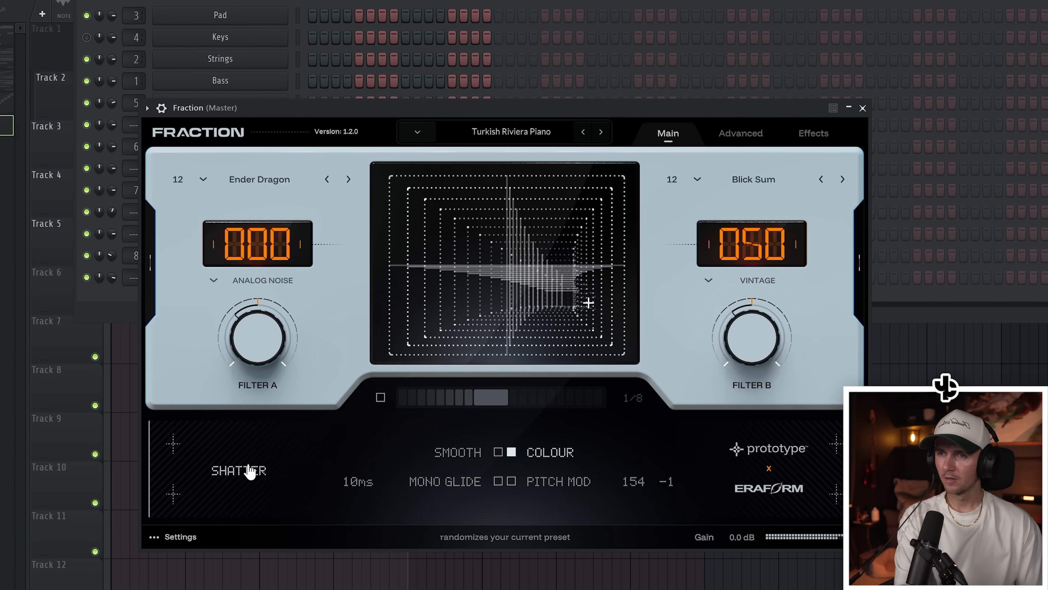
Randomize the Turkish Riviera Piano preset with Shatter, and lower a G6 note of the Fraction melody to F6
left_click(234, 479)
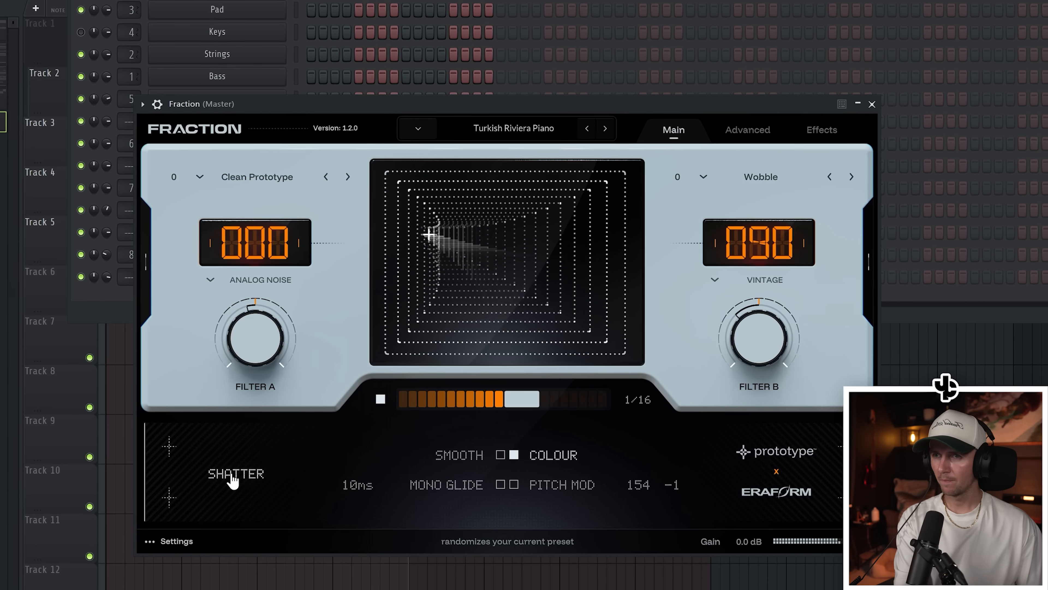
left_click(233, 479)
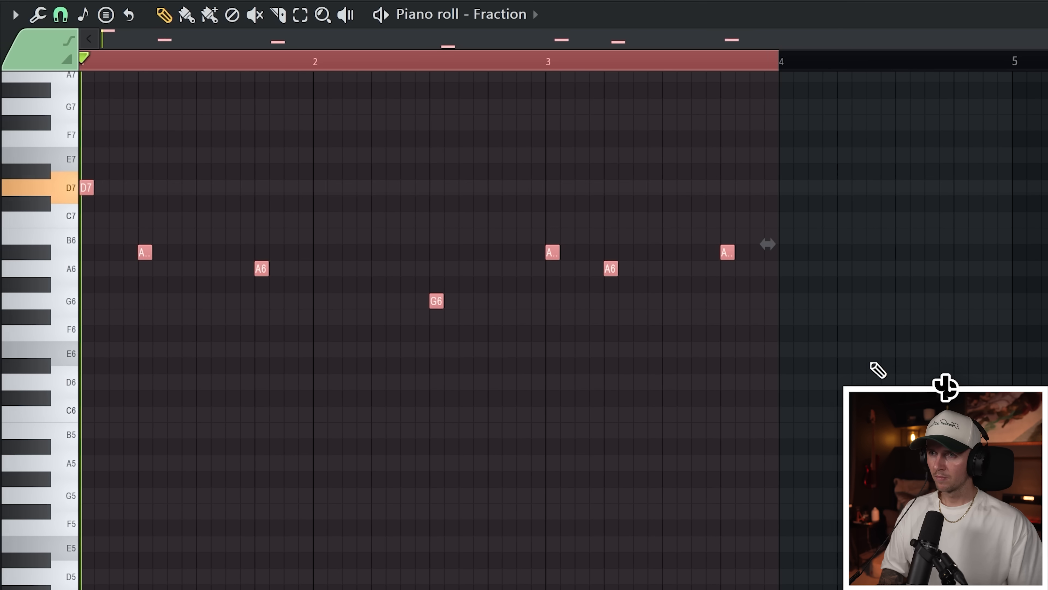
left_click_drag(665, 300, 664, 332)
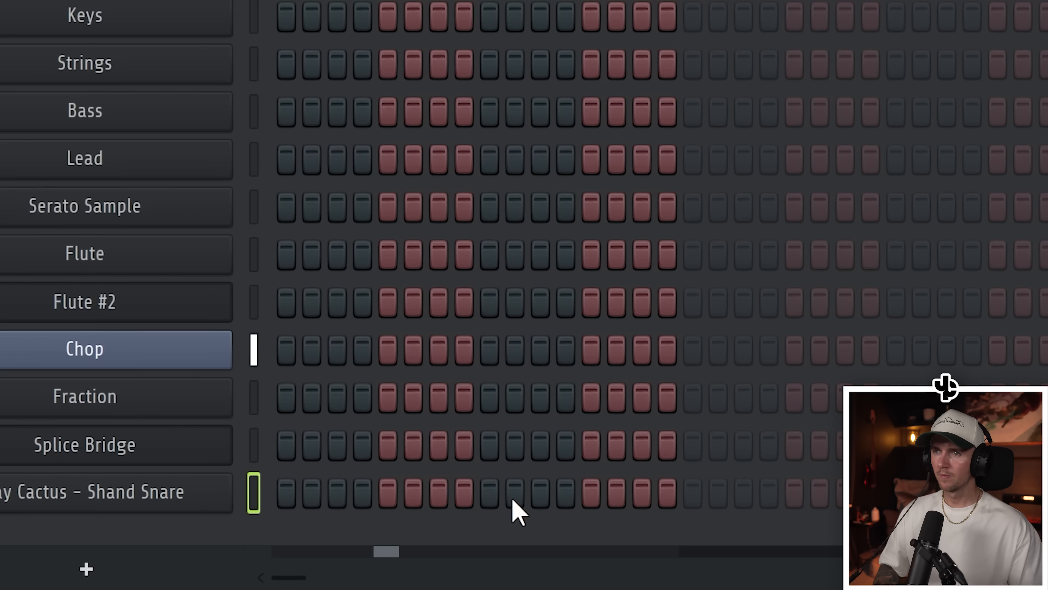
Place Shand Snare hits midway through bars 1 and 3, and duplicate the four-bar snare pattern
left_click(489, 491)
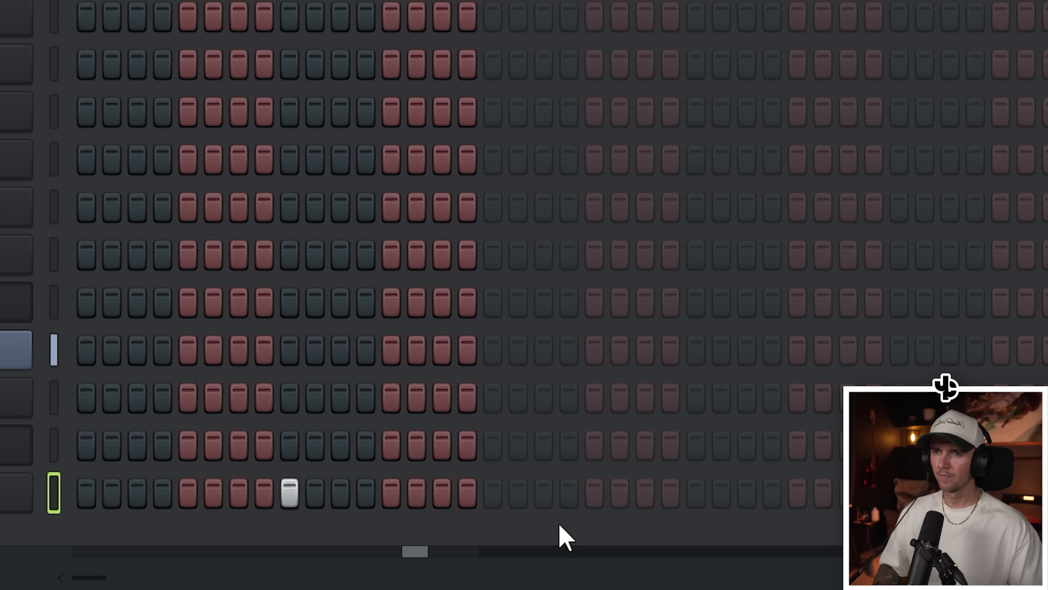
left_click(706, 493)
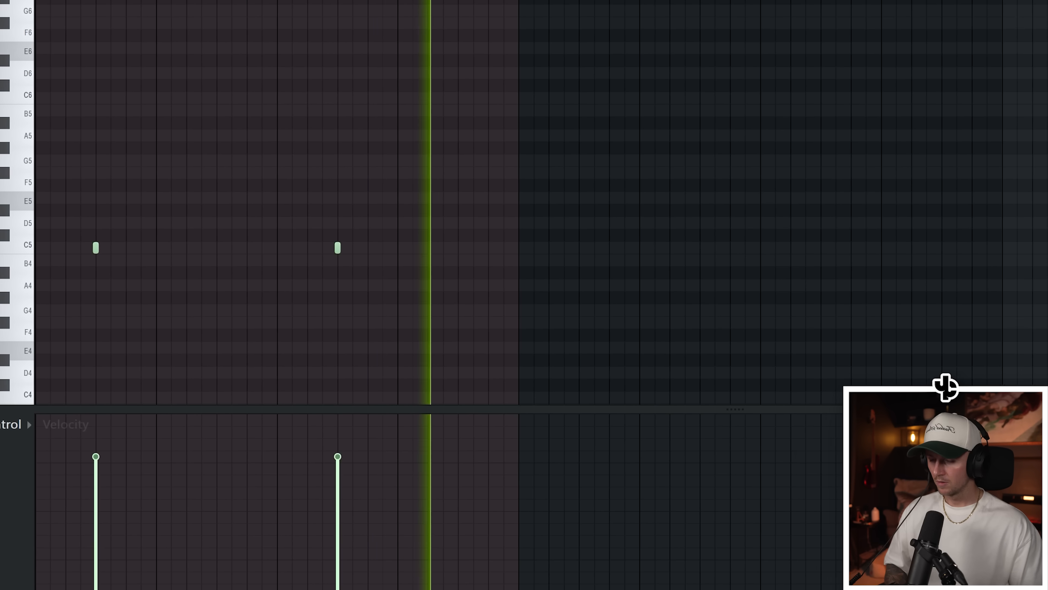
key("ctrl+b")
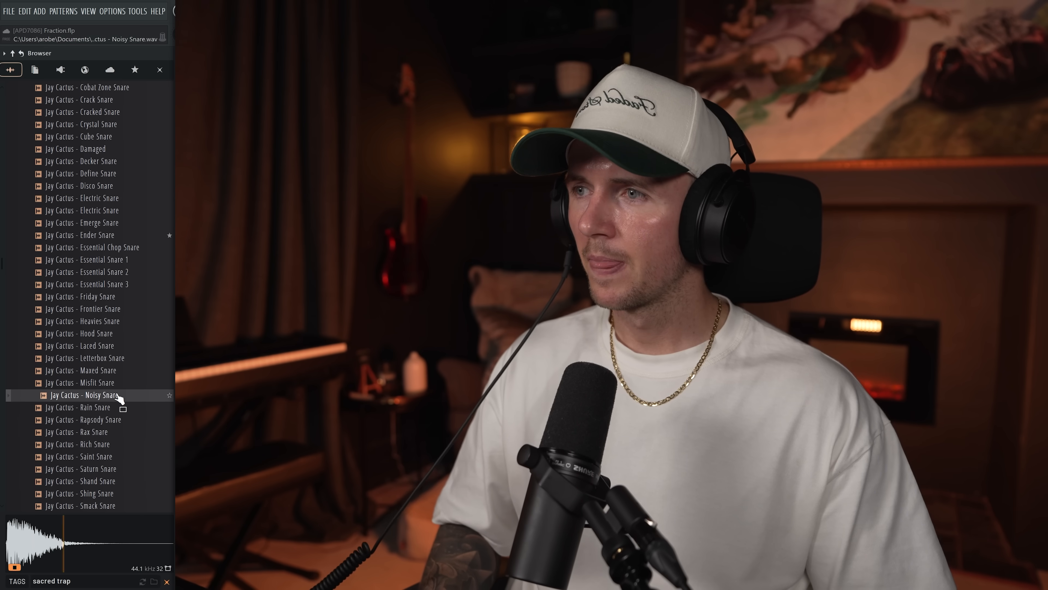
Choose the Rain Snare sample and repeat its four-hit C5 pattern every two bars
left_click(119, 407)
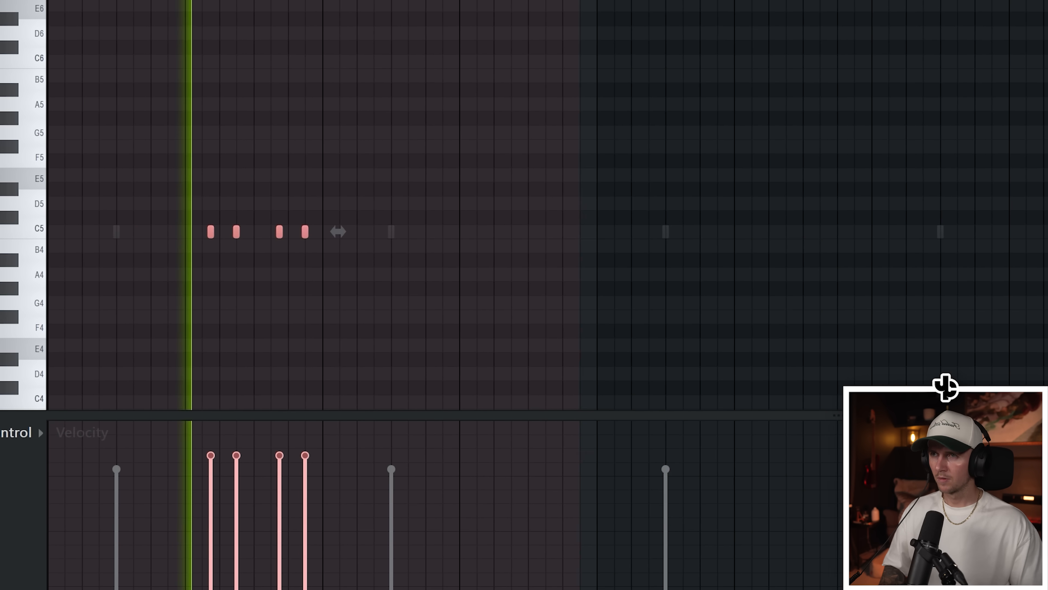
key("ctrl+b")
key("ctrl+a")
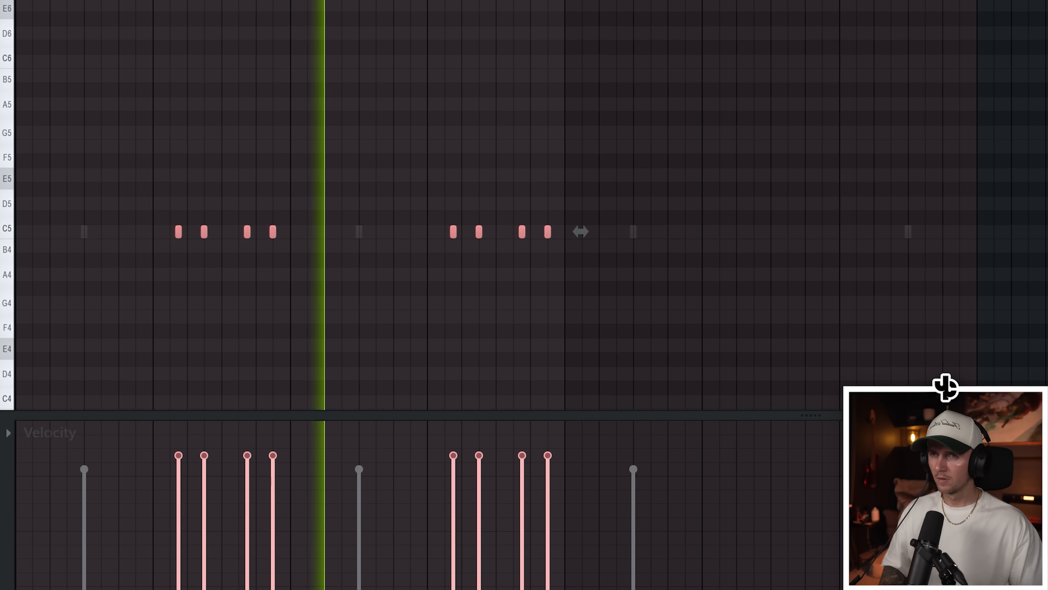
key("ctrl+b")
key("ctrl+a")
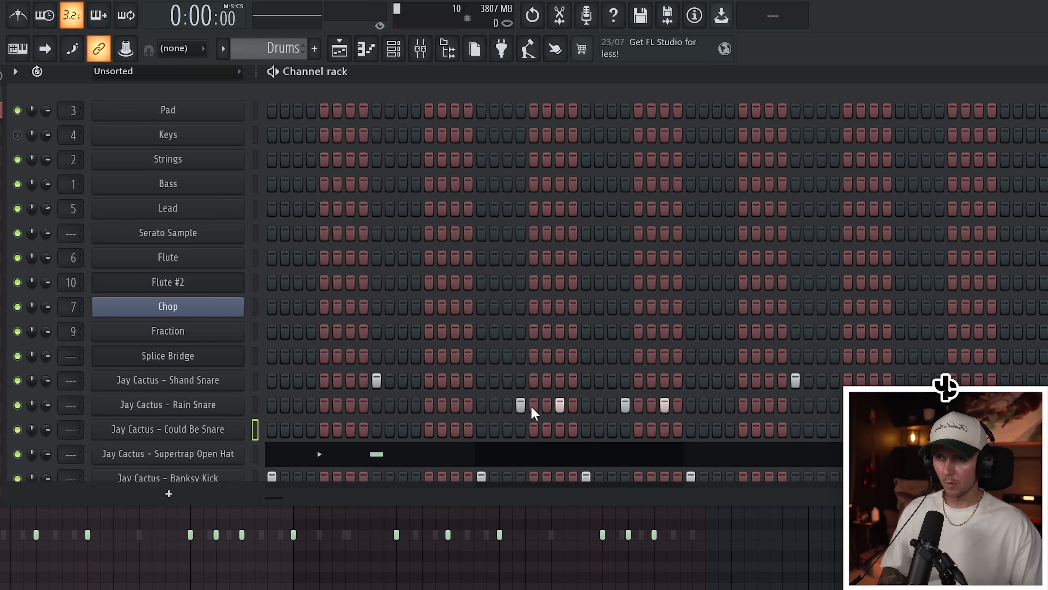
Move the last two bar 2 hits from the Rain Snare to the Could Be Snare
left_click(623, 429)
left_click(662, 404)
left_click(663, 429)
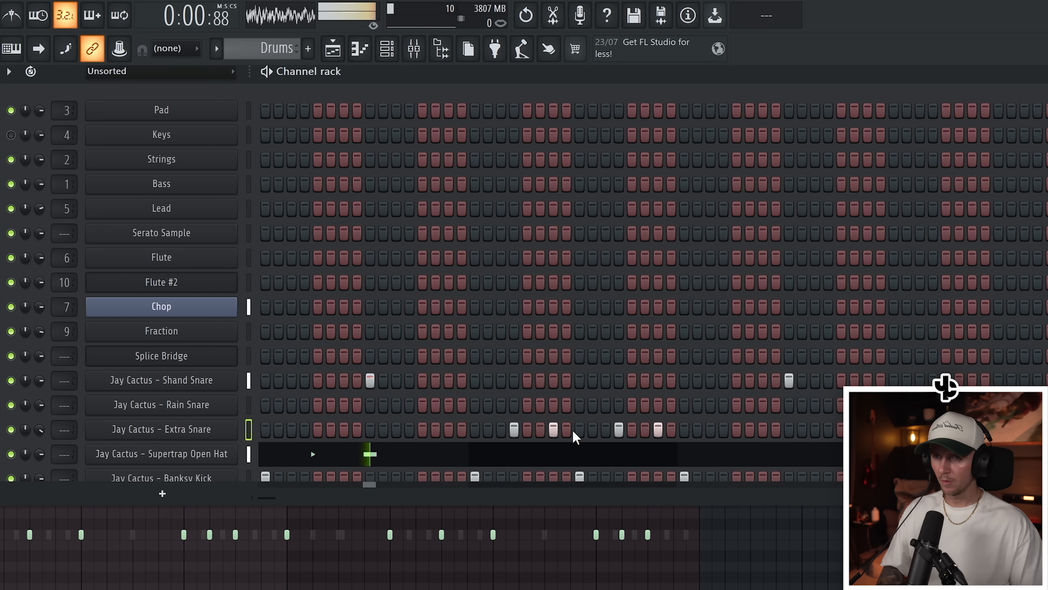
Move the last two bar 2 hits from the Extra Snare to the Rain Snare
left_click(618, 429)
left_click(619, 405)
left_click(657, 405)
left_click(658, 429)
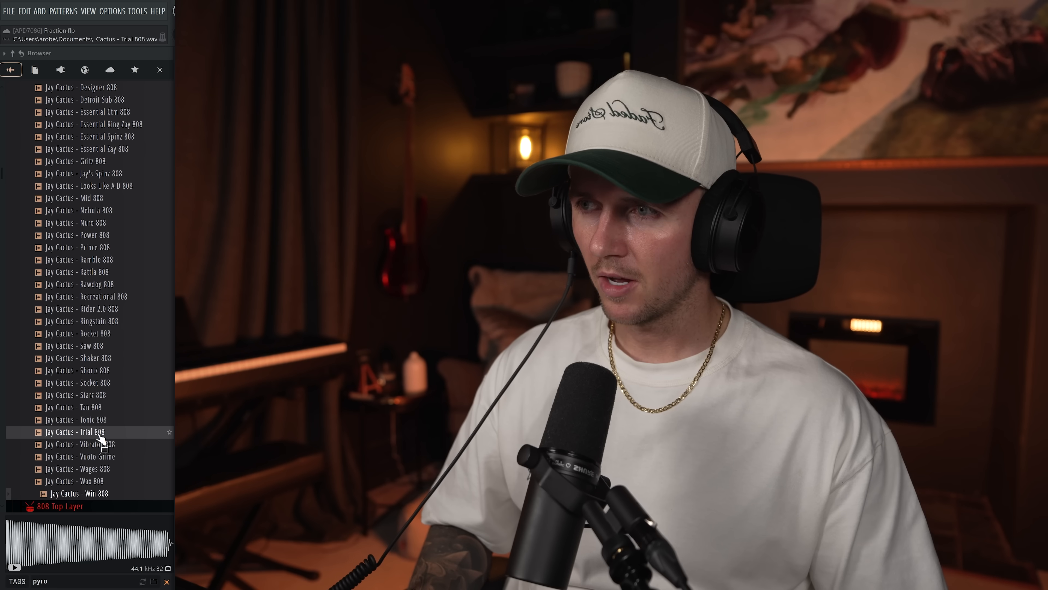
Preview the Tonic 808 and Tan 808 samples, and add a D5 note for the 808 at bar 3
left_click(104, 419)
left_click(106, 407)
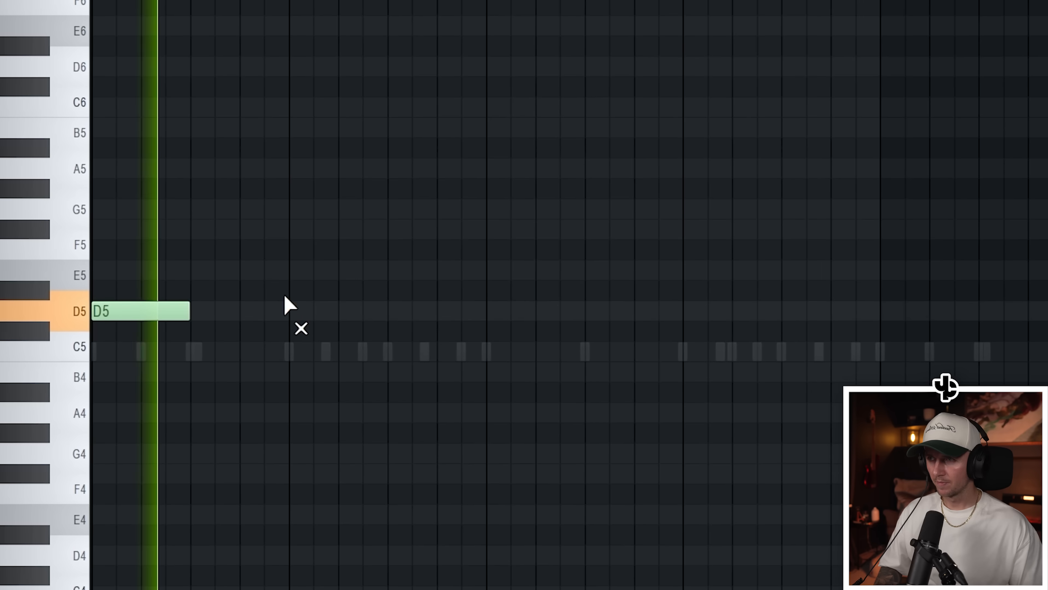
left_click(454, 311)
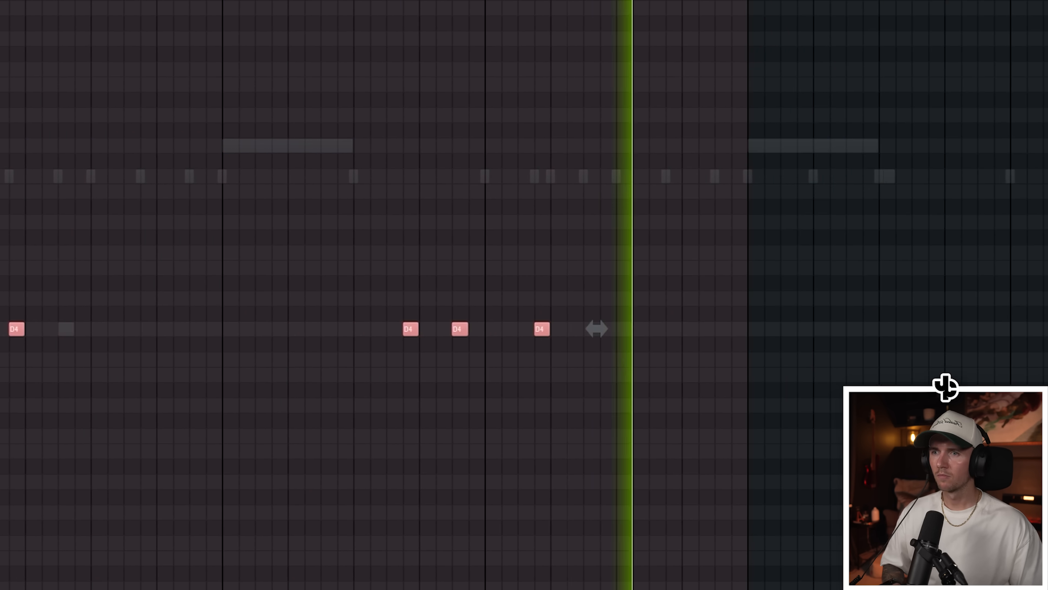
Duplicate the two-bar Log Drum Low pattern so its long D4 note repeats every two bars
left_click_drag(540, 42, 522, 43)
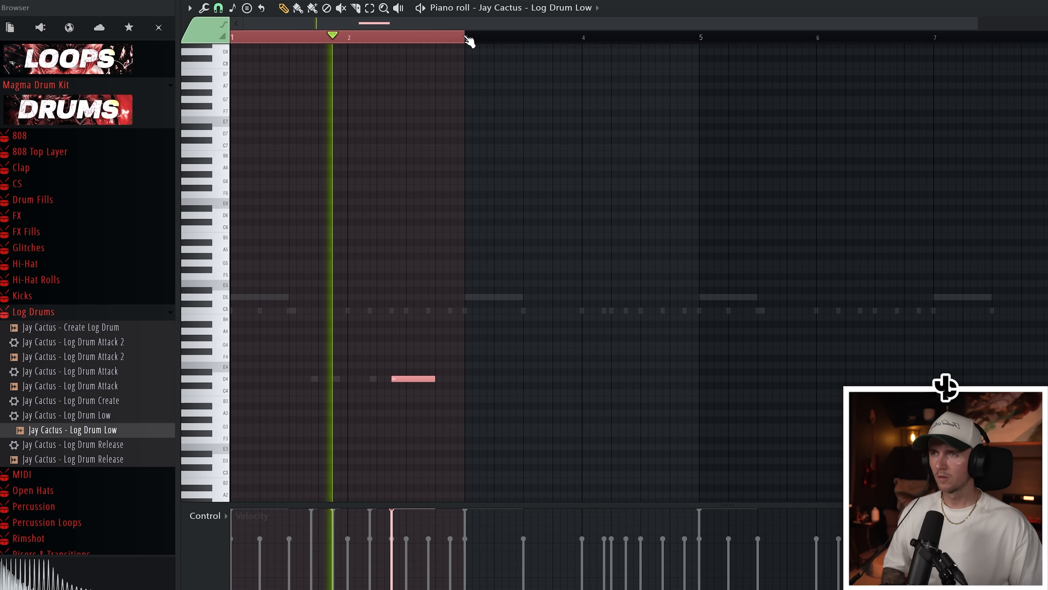
key("ctrl+b")
key("ctrl+a")
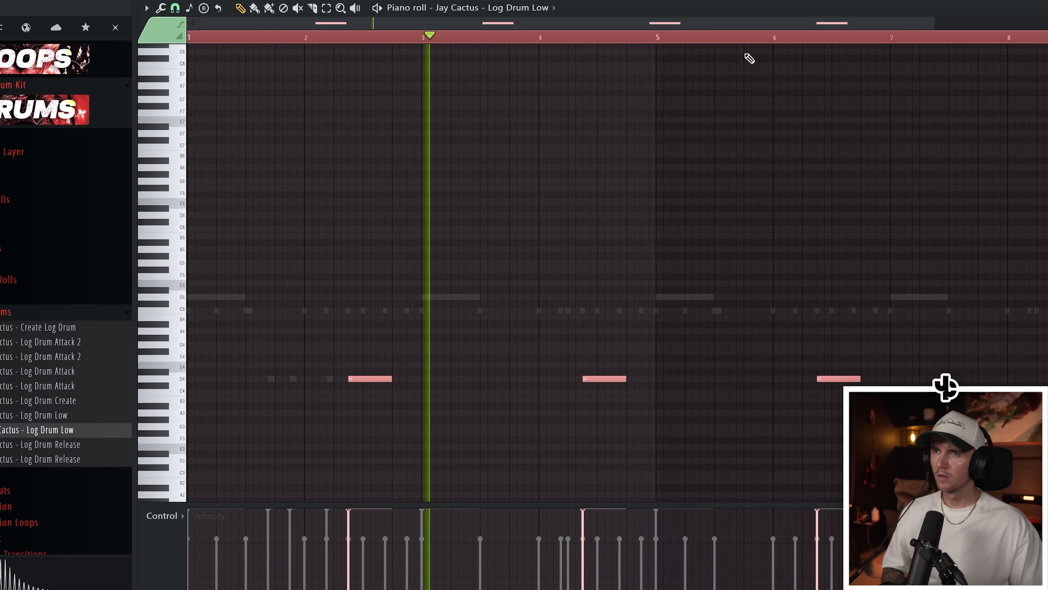
Select bars 1 and 2 of Log Drum Attack and duplicate its three-hit D4 pattern across eight bars
scroll(539, 11, "up", 1)
left_click_drag(159, 38, 380, 44)
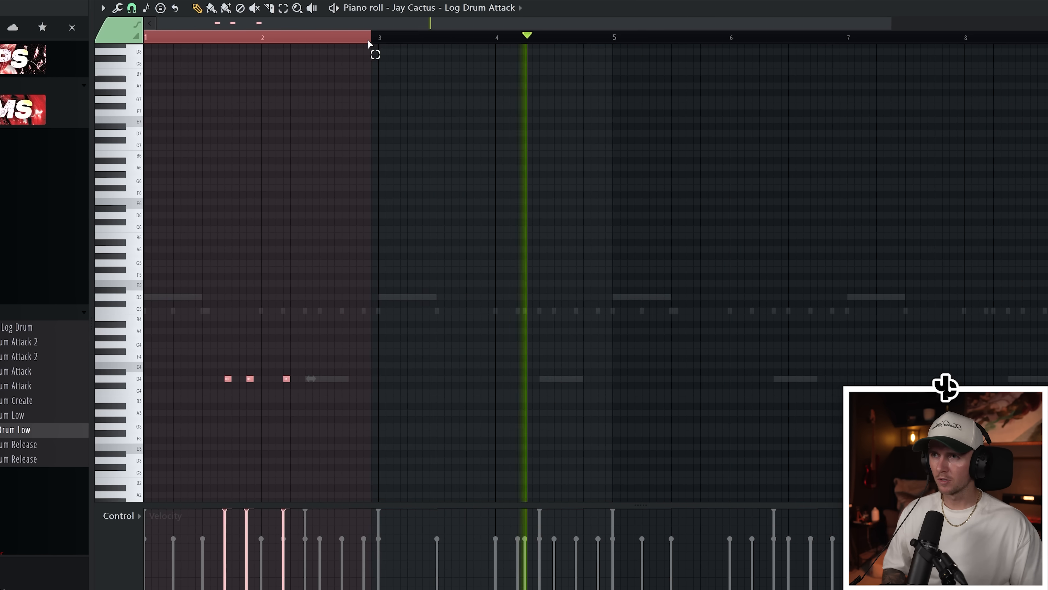
key("ctrl+b")
key("ctrl+b")
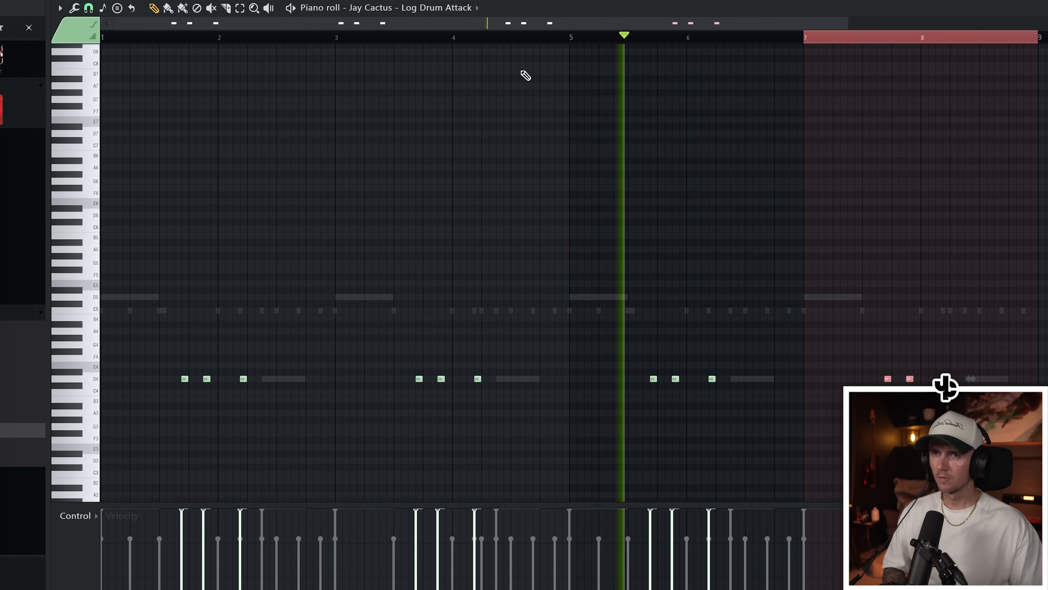
Add a short A#5 note just before the bar 5 D5 in the 808 line and play the pattern
key("ctrl+a")
key("ctrl+d")
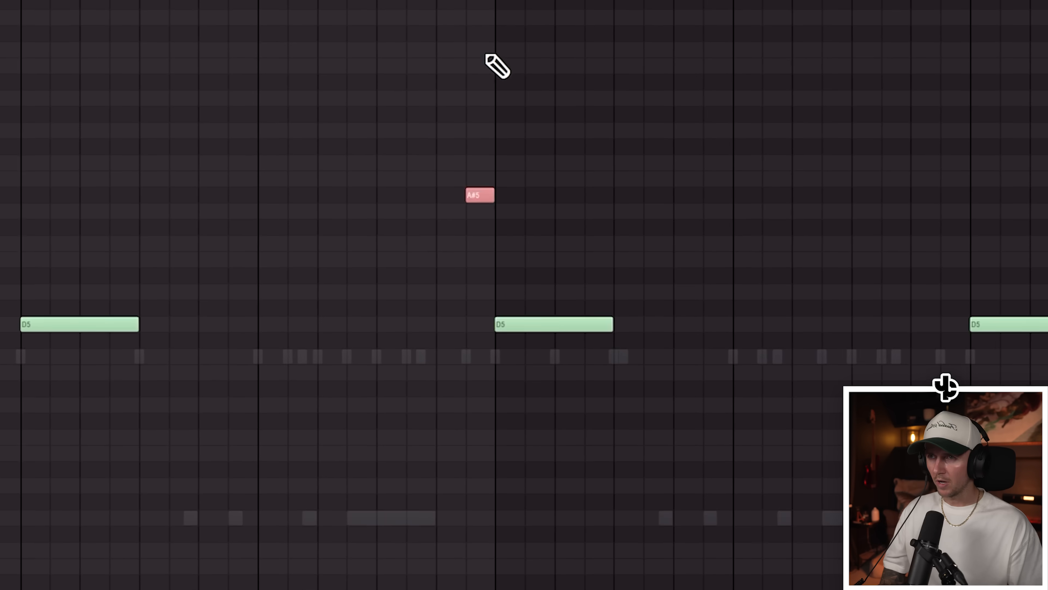
key("space")
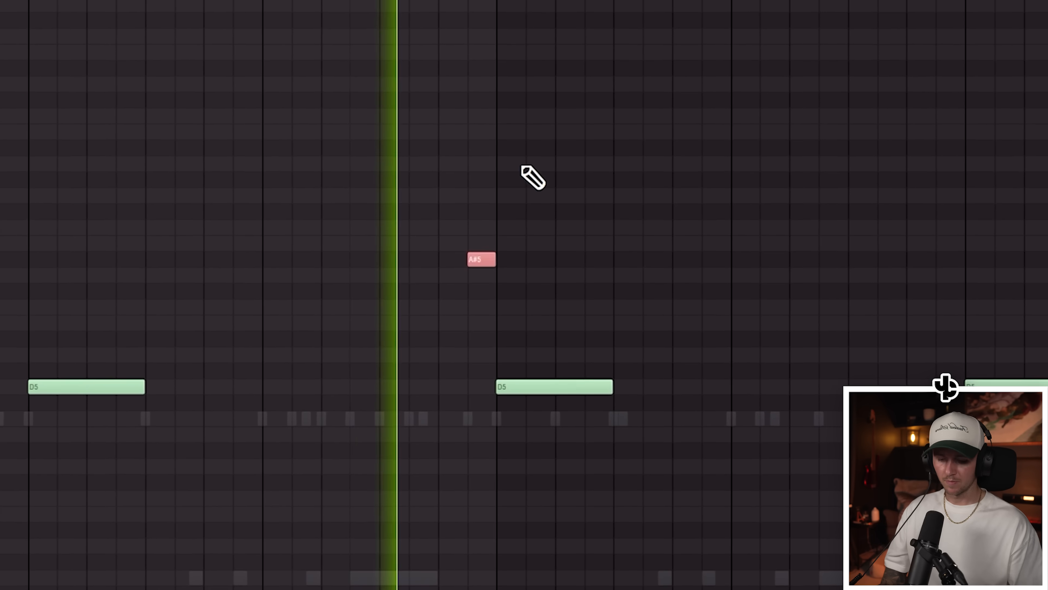
scroll(477, 239, "down", 1, "ctrl")
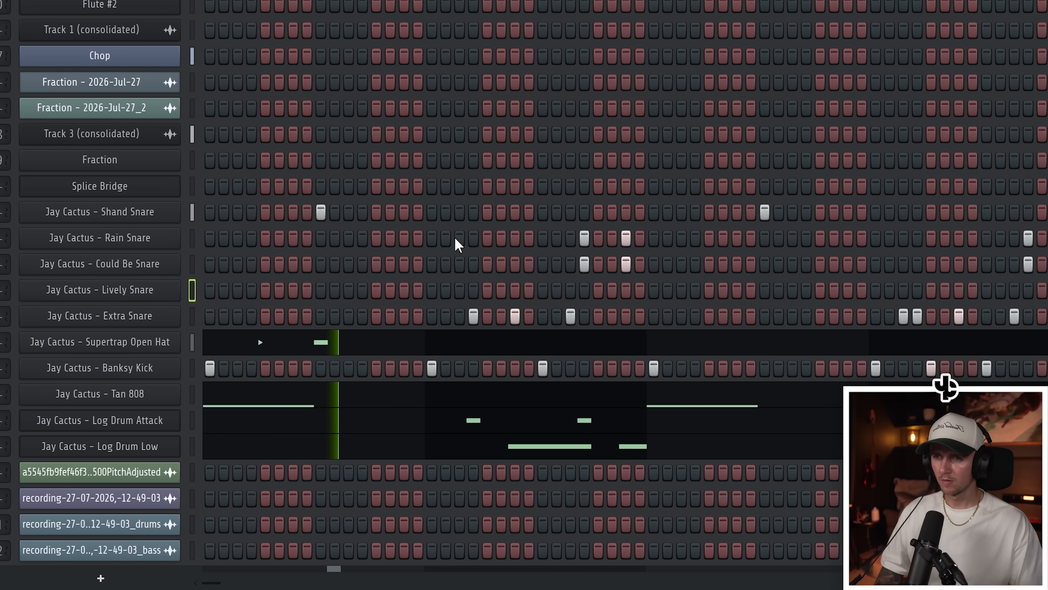
Add Lively Snare hits on steps 4 and 7 of bar 2 and repeat them every two bars across the pattern
left_click(468, 290)
left_click(508, 290)
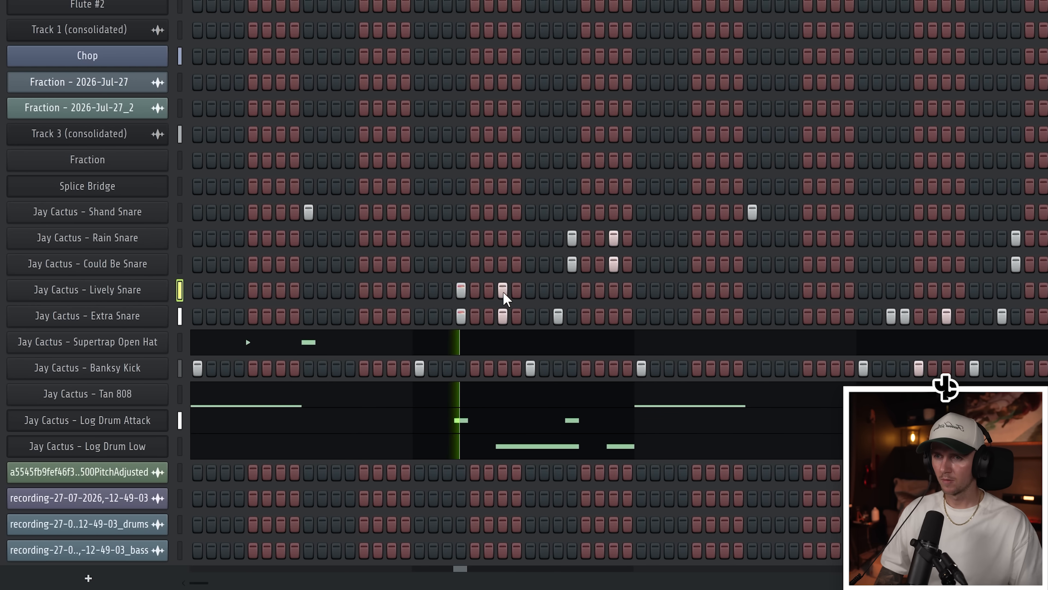
left_click(886, 291)
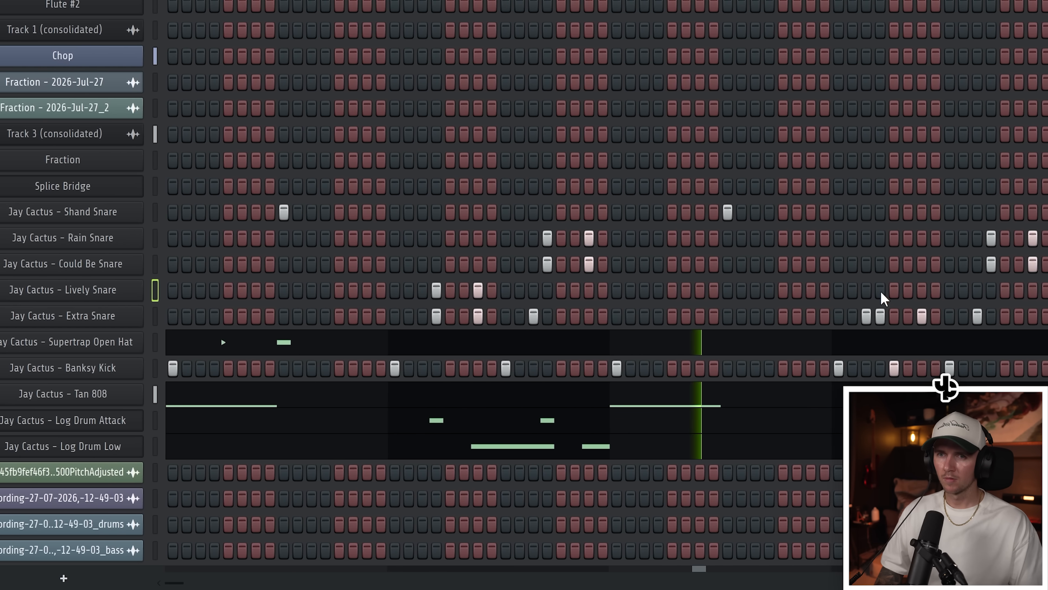
left_click(928, 290)
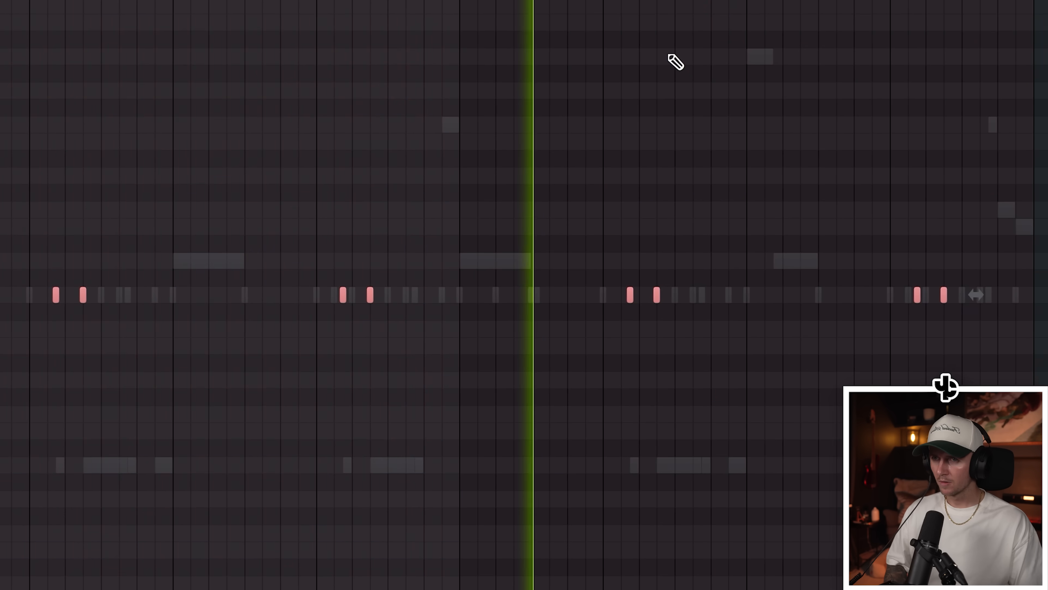
right_click(669, 56)
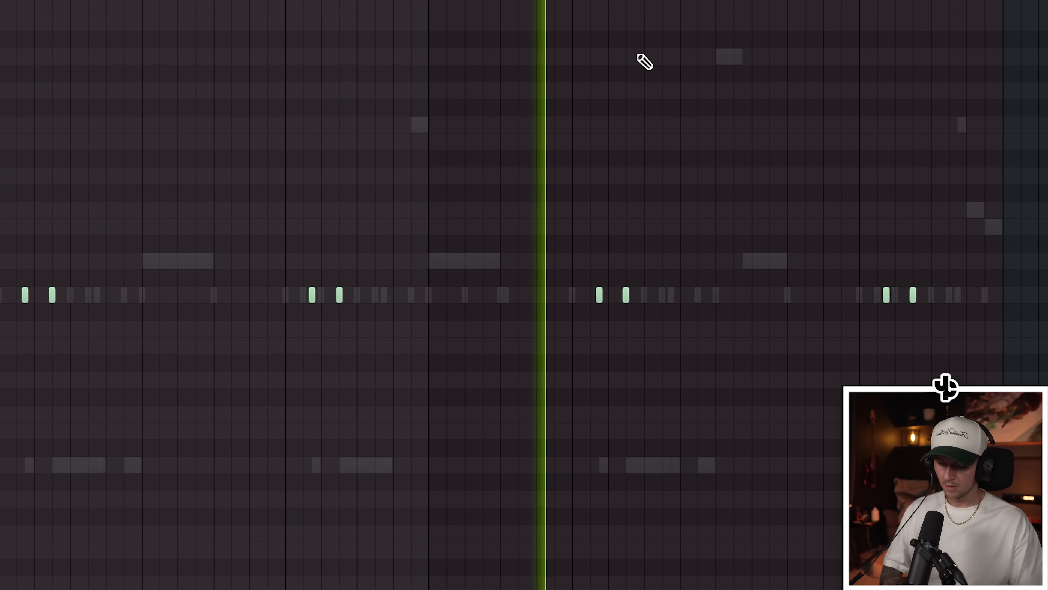
right_click(669, 57)
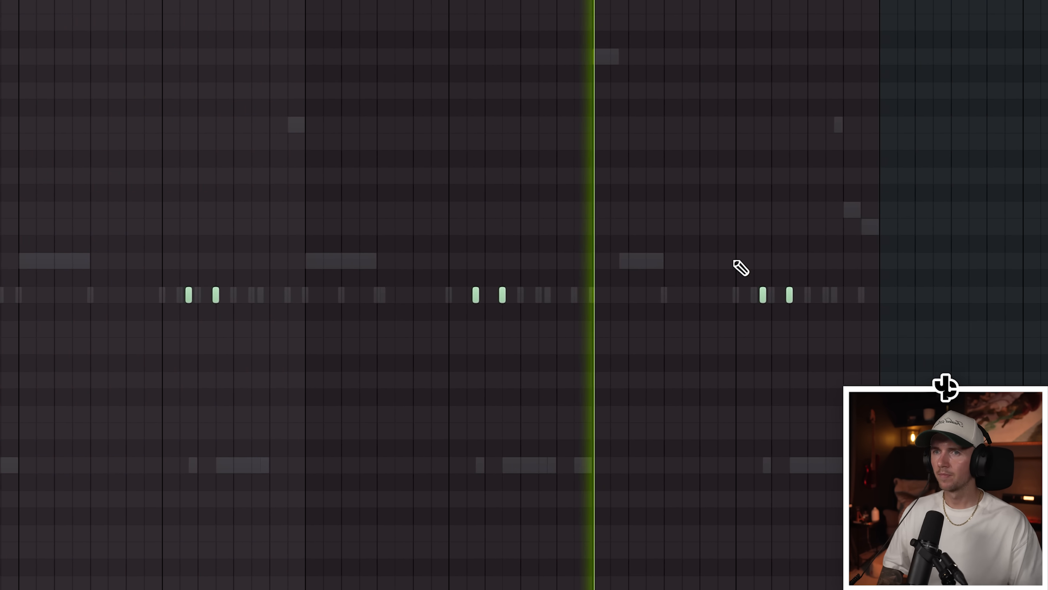
right_click(586, 140)
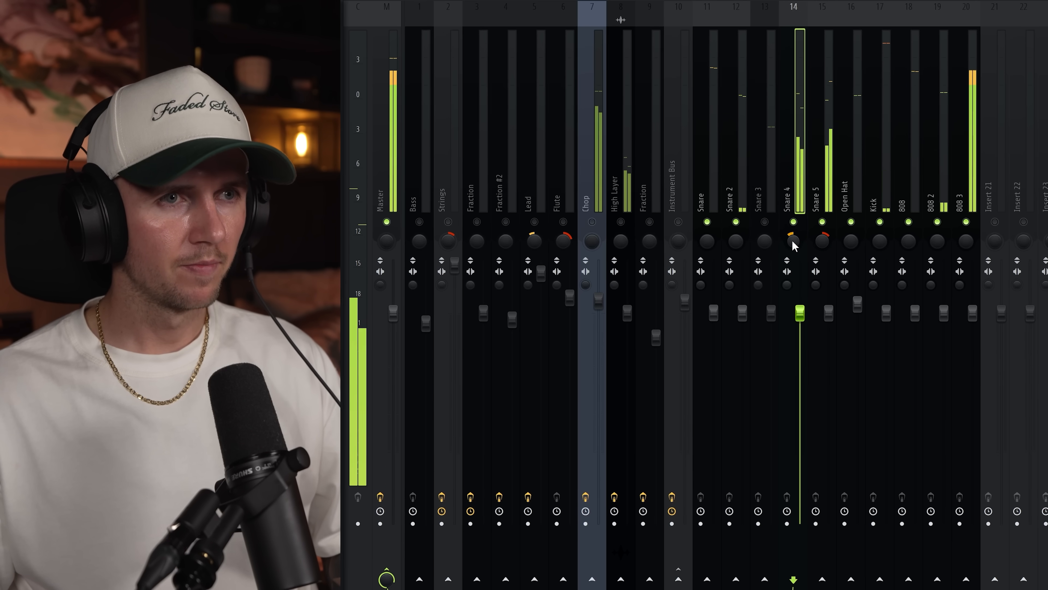
Unmute Snare 3 and balance the snare mixer tracks by raising Snare and Snare 4 and panning Snare 2
left_click(765, 222)
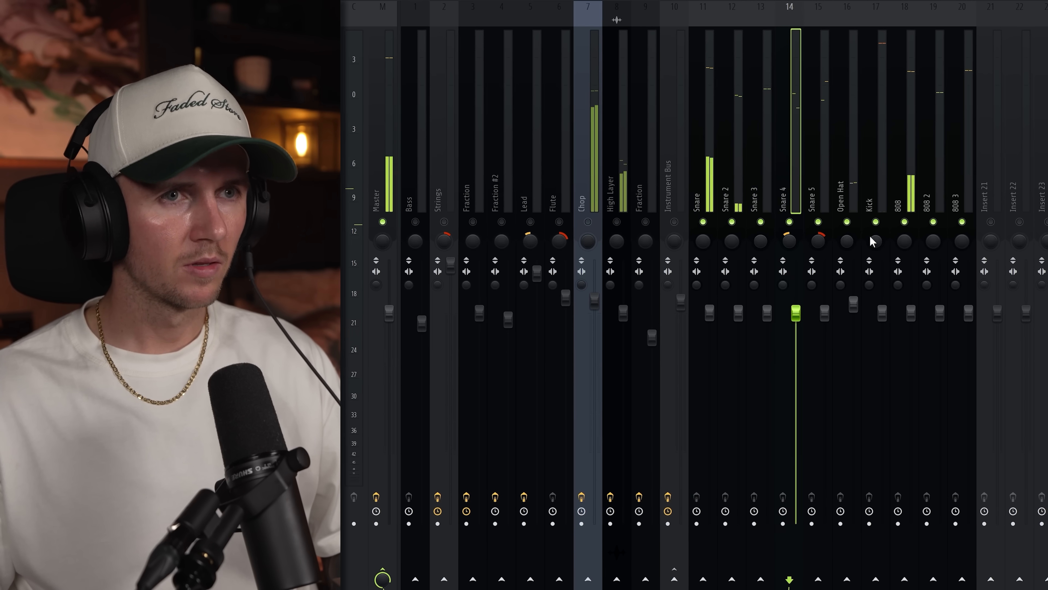
left_click(754, 173)
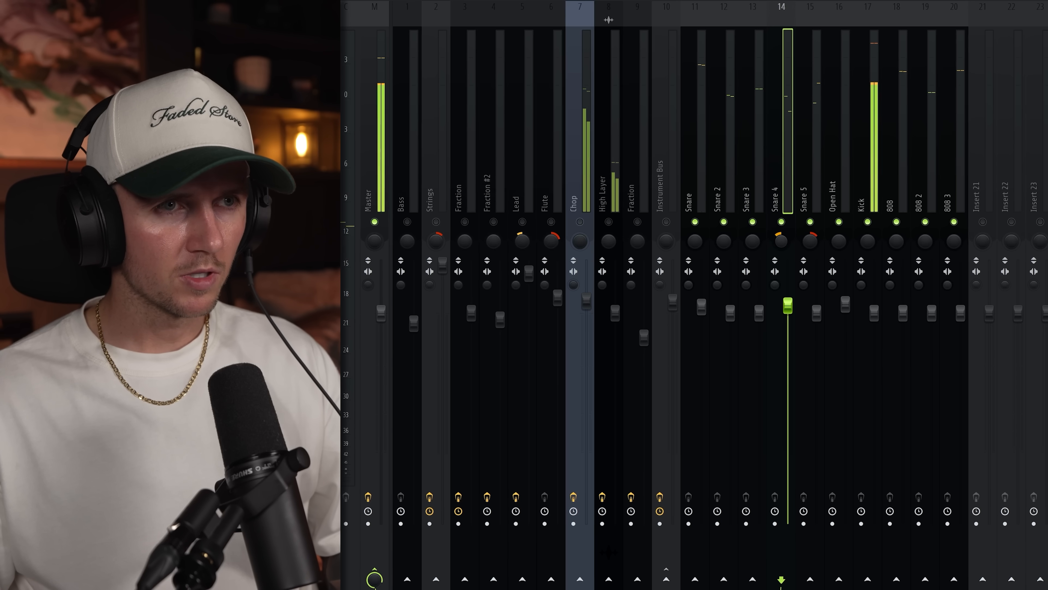
left_click(750, 169)
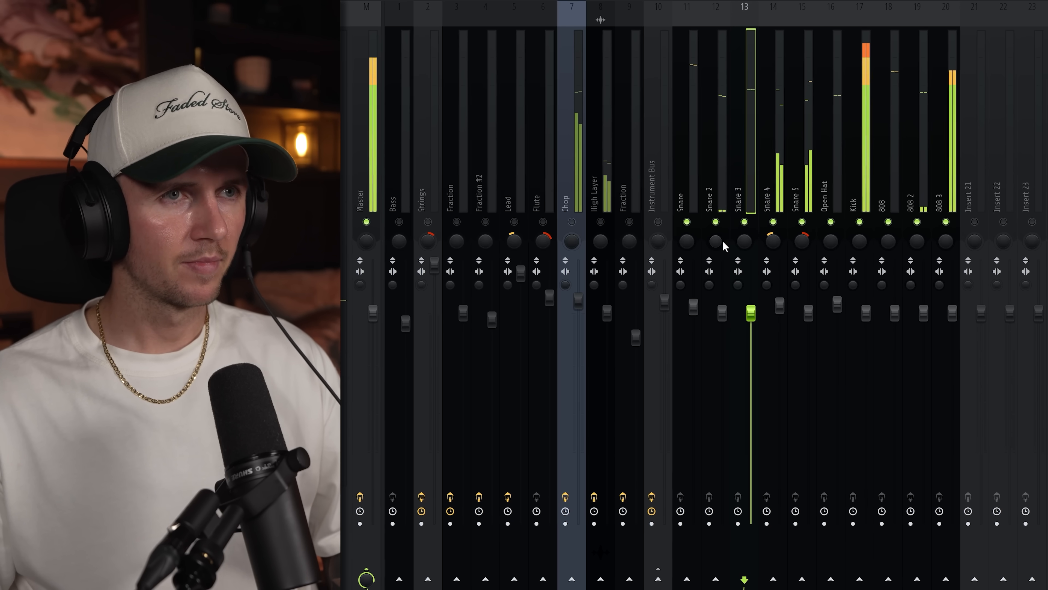
left_click_drag(724, 241, 742, 235)
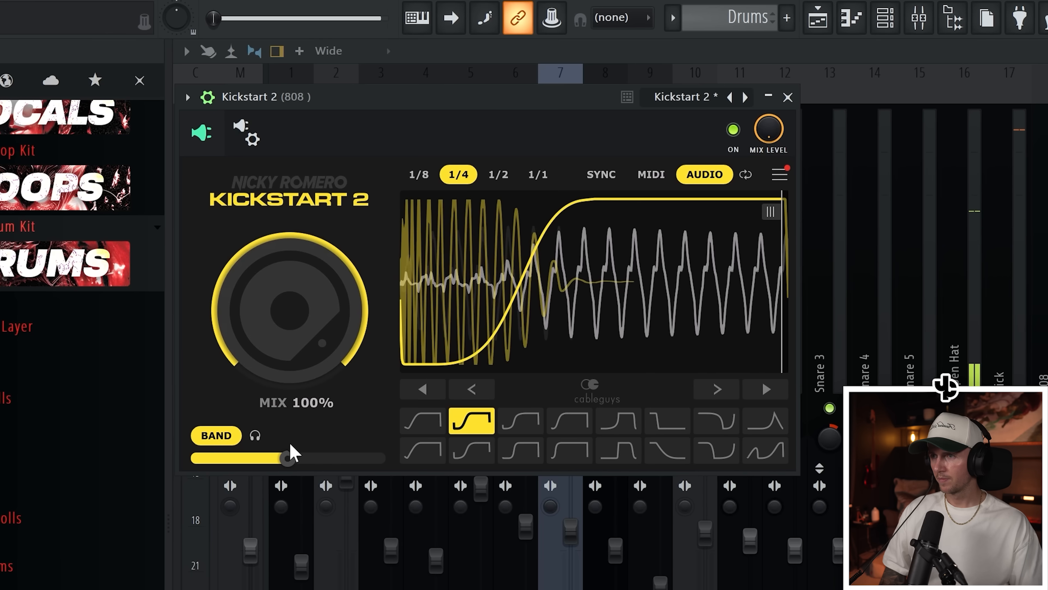
Raise the Kickstart 2 band crossover on the 808 slightly, keeping the audio-triggered ducking
mouse_move(288, 459)
left_mouse_down()
mouse_move(347, 458)
mouse_move(302, 458)
left_mouse_up()
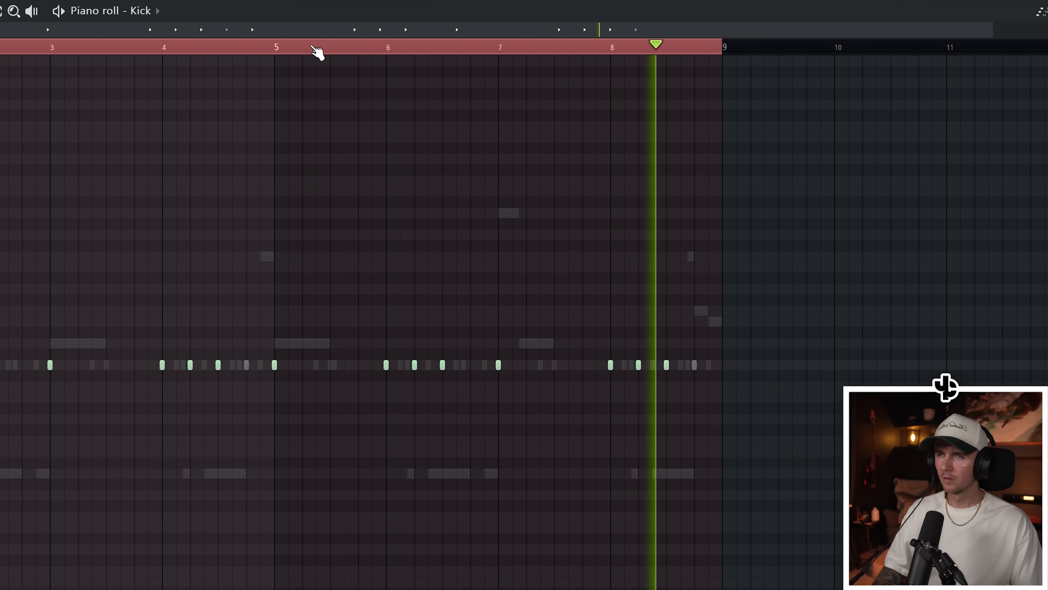
Add the Jay Cactus - Spinner Snap sample as a new channel between the Kick and the 808
left_click_drag(103, 411, 373, 415)
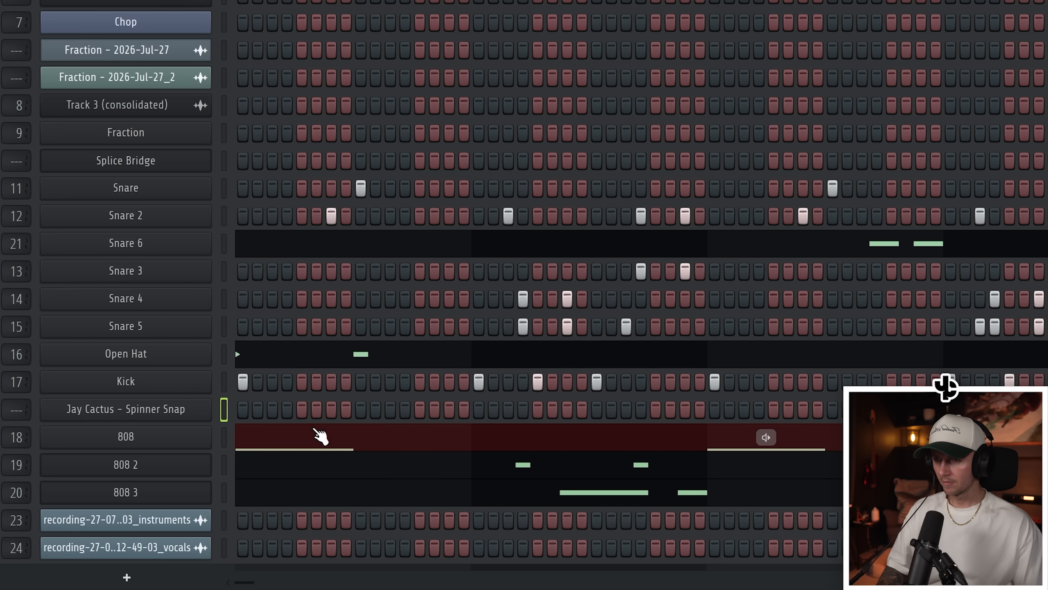
key("space")
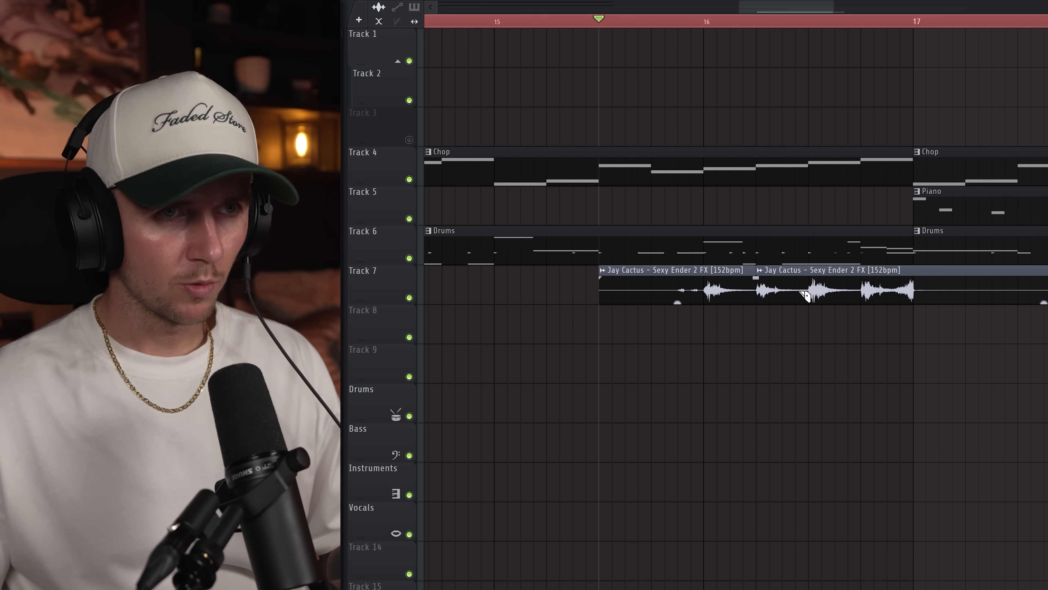
Cut the section from bar 16.25 to 16.5 out of the Sexy Ender 2 FX and set both remaining clips to -6.2 dB
left_click_drag(949, 291, 703, 301)
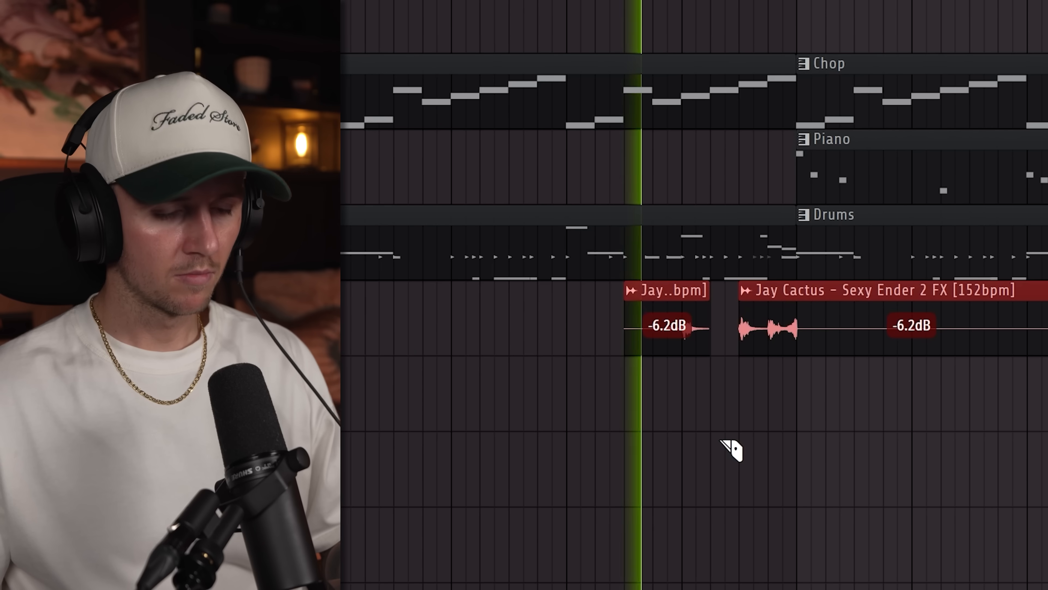
left_click(716, 485)
key("ctrl+d")
scroll(702, 295, "down", 3)
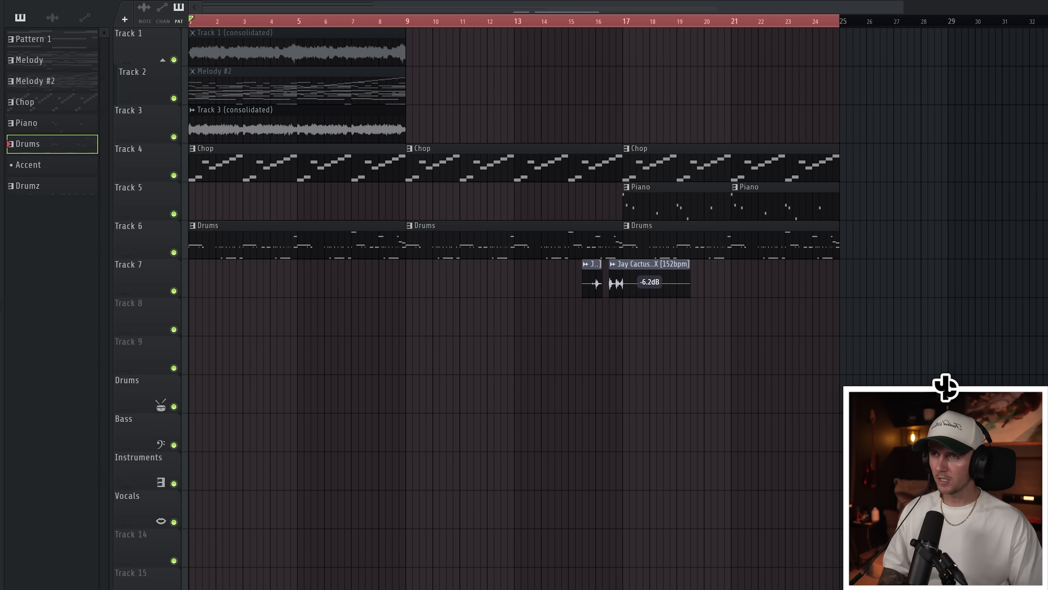
Split the Drums pattern by channel so every drum sound gets its own clips on Tracks 6 to 17
left_click(333, 1)
left_click(425, 175)
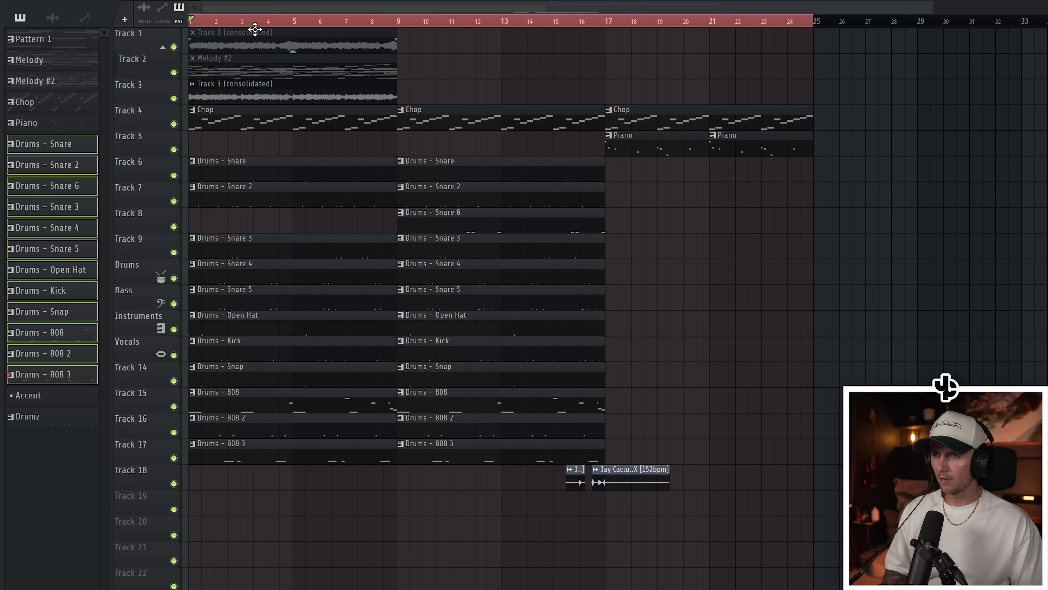
Slice the Track 3 melody audio at bars 3 and 3.5 and mute the half bar between the cuts
scroll(756, 374, "down", 2)
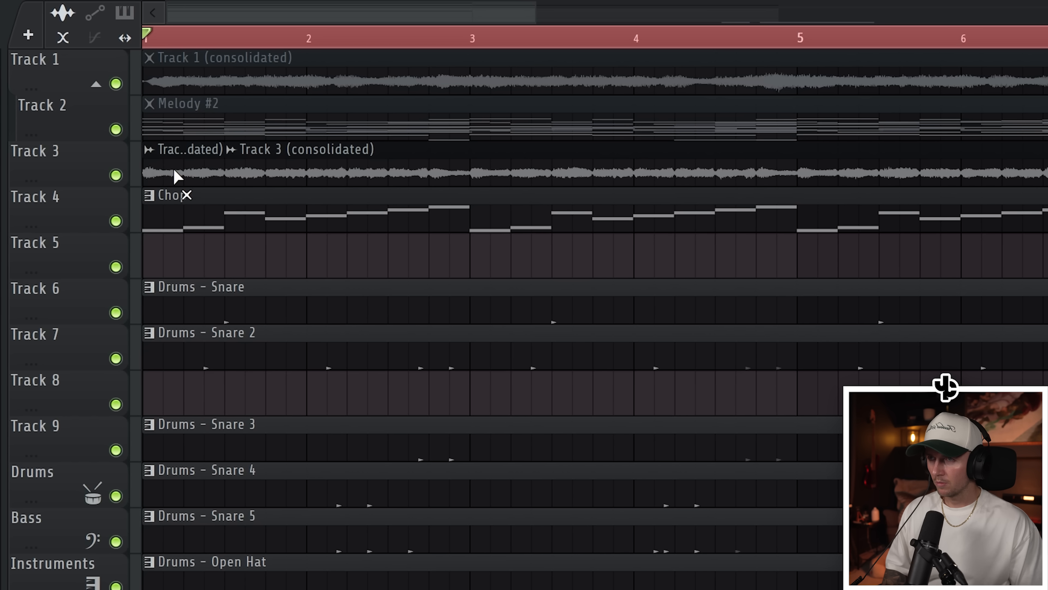
key("space")
key("c")
left_click(475, 173)
left_click(549, 172)
key("t")
left_click(516, 173)
scroll(487, 196, "down", 2)
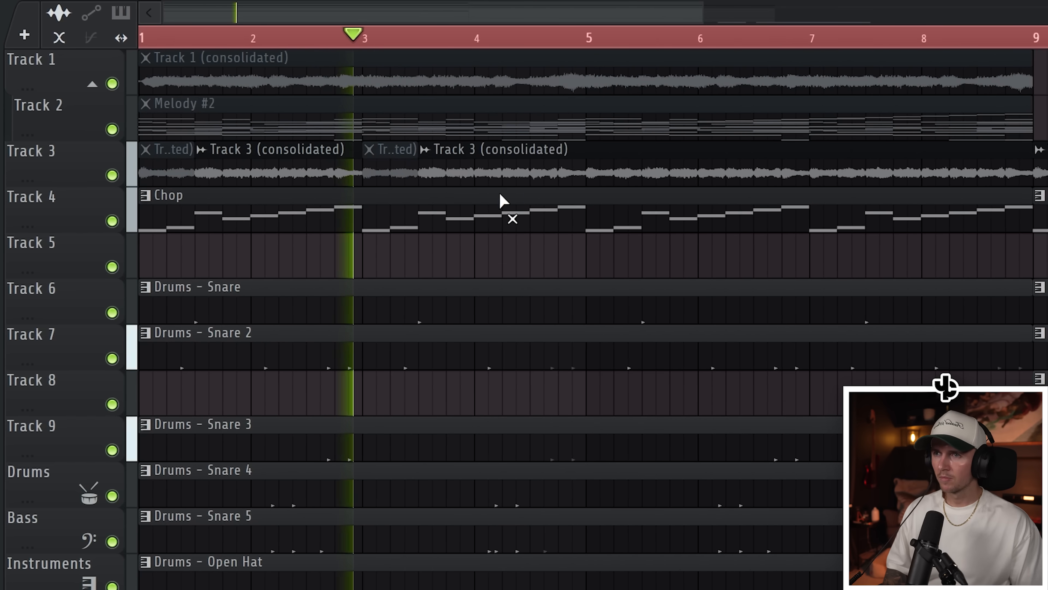
Slice the Track 3 melody audio at bars 5 and 5.5 and mute the half bar between the cuts
key("c")
left_click(586, 173)
left_click(642, 171)
key("t")
left_click(629, 166)
scroll(567, 226, "down", 2)
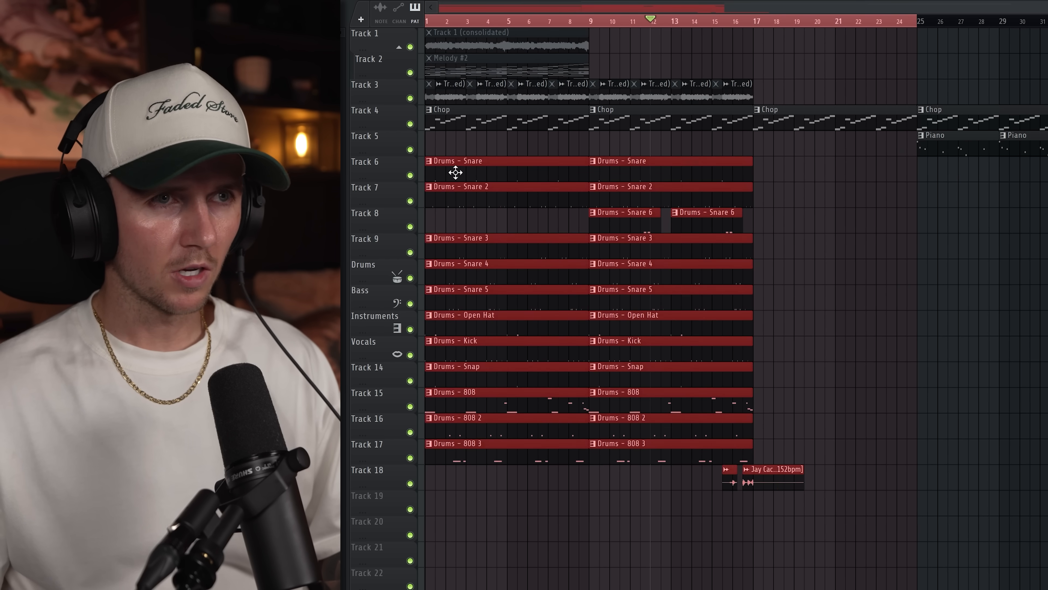
Copy the selected drum and effect clips of bars 1 to 16 to start at bar 17
left_click_drag(457, 173, 789, 159)
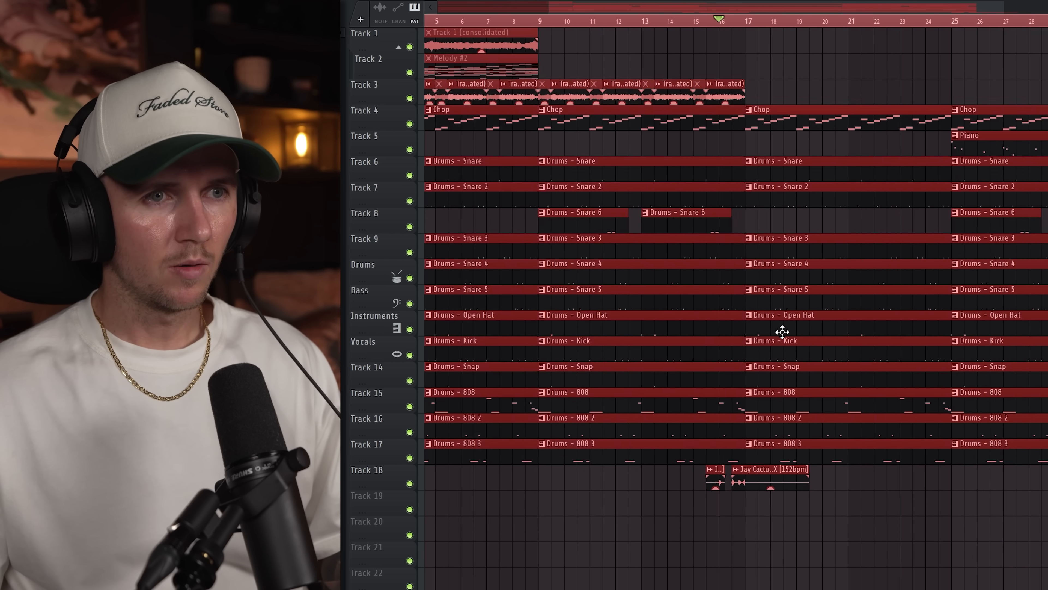
Slice the drum tracks at bar 18 and remove the bar 17 clips except those of the Kick and the main 808
scroll(781, 333, "up", 2)
key("c")
key("ctrl+d")
key("space")
scroll(779, 250, "down", 2)
left_click_drag(776, 165, 772, 456)
key("space")
scroll(857, 392, "up", 3)
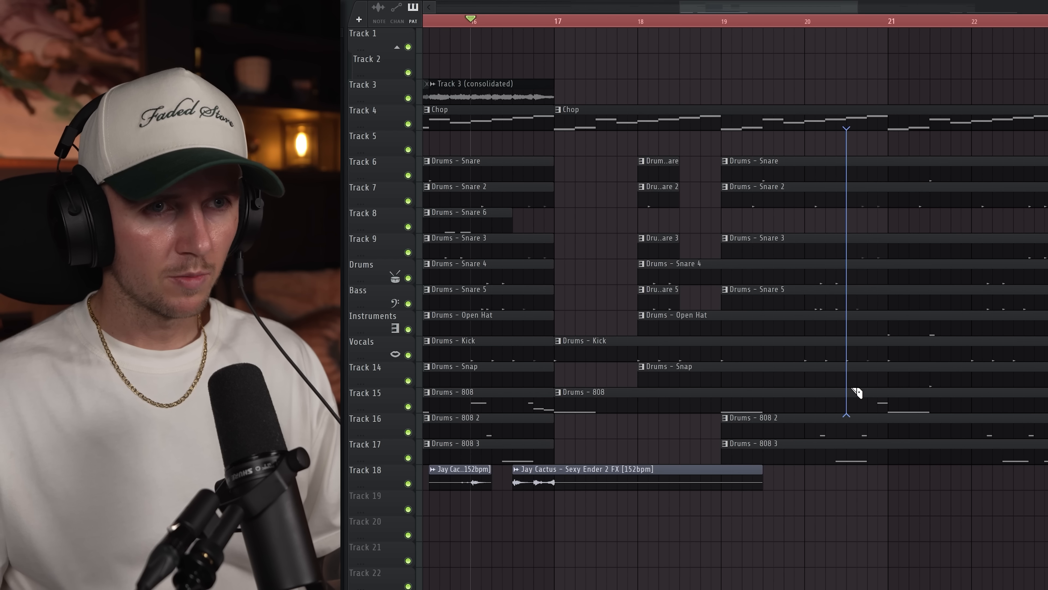
Slice the drum tracks at bars 20.5 and 21 and remove the half bar between, leaving the 808 layers in place
key("space")
left_click_drag(881, 378, 889, 169)
scroll(842, 271, "down", 3)
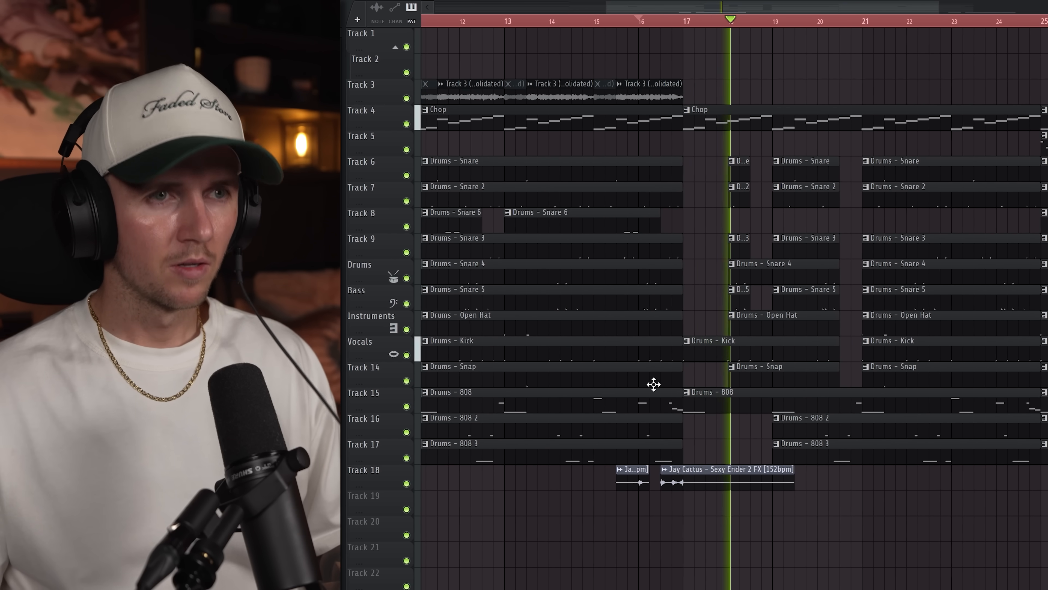
scroll(661, 380, "down", 2)
scroll(714, 373, "down", 2)
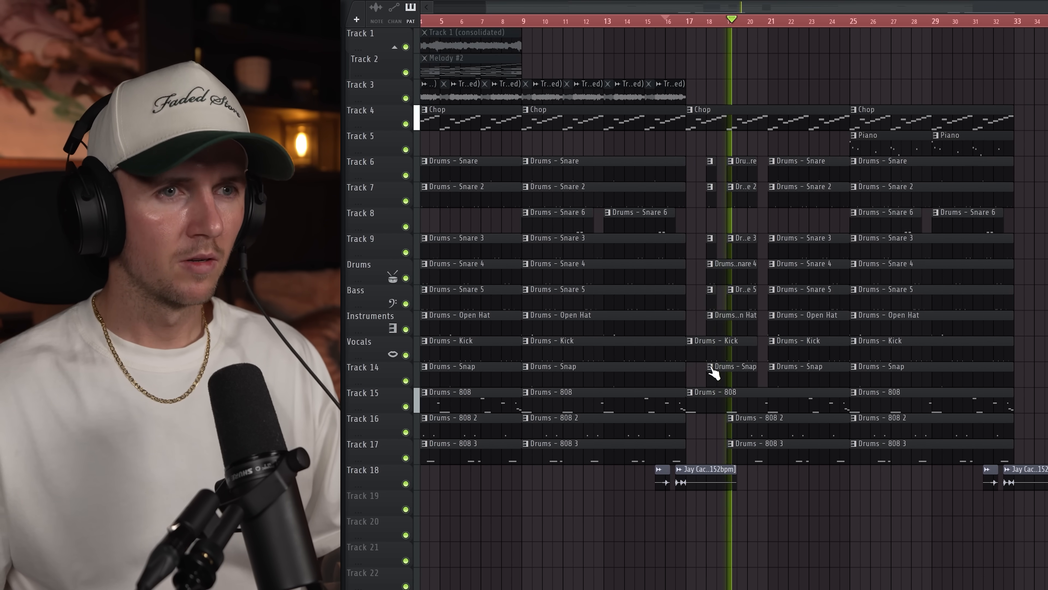
scroll(772, 375, "up", 2)
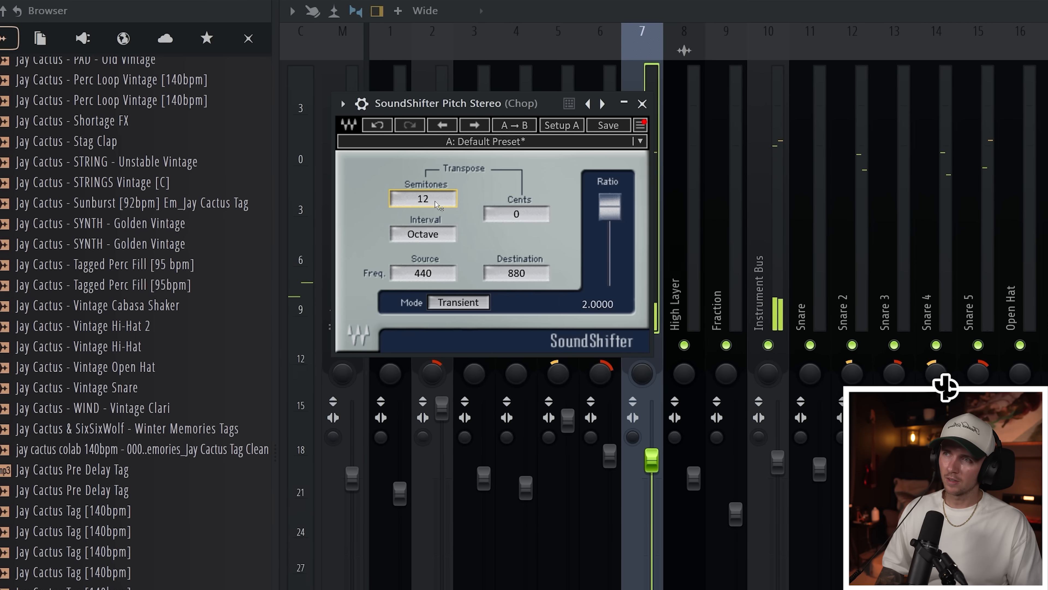
Lower the semitone transposition of SoundShifter Pitch Stereo on the Chop mixer track
left_click_drag(435, 200, 435, 264)
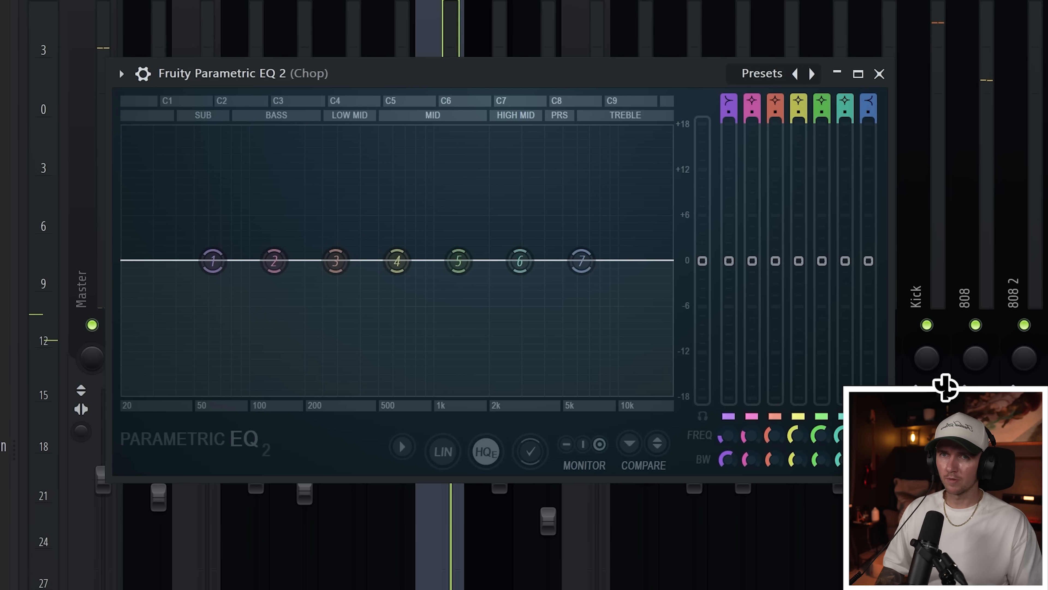
Load the 20Hz + 18kHz cut preset in the Chop's Parametric EQ 2 and raise the low cut frequency
left_click(811, 74)
left_click(810, 74)
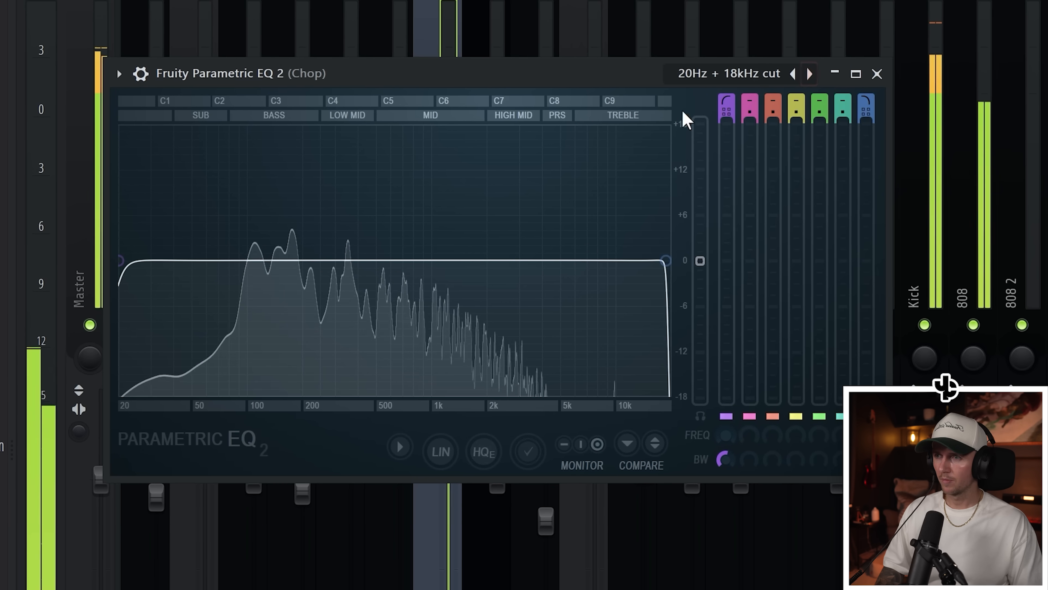
left_click_drag(147, 268, 283, 260)
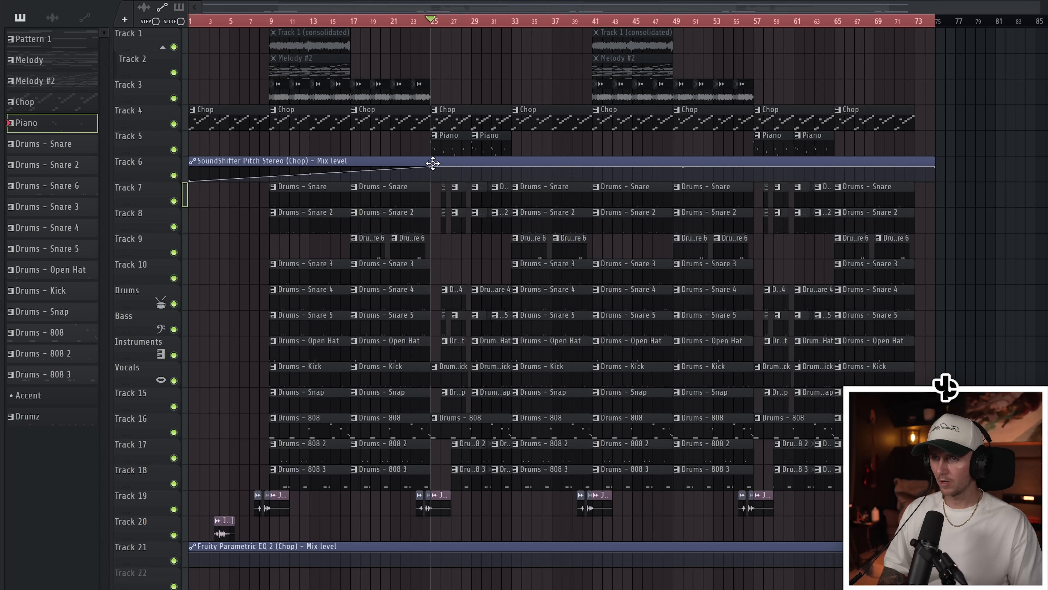
Make the Chop's SoundShifter mix level automation rise at bar 25
right_click(432, 168)
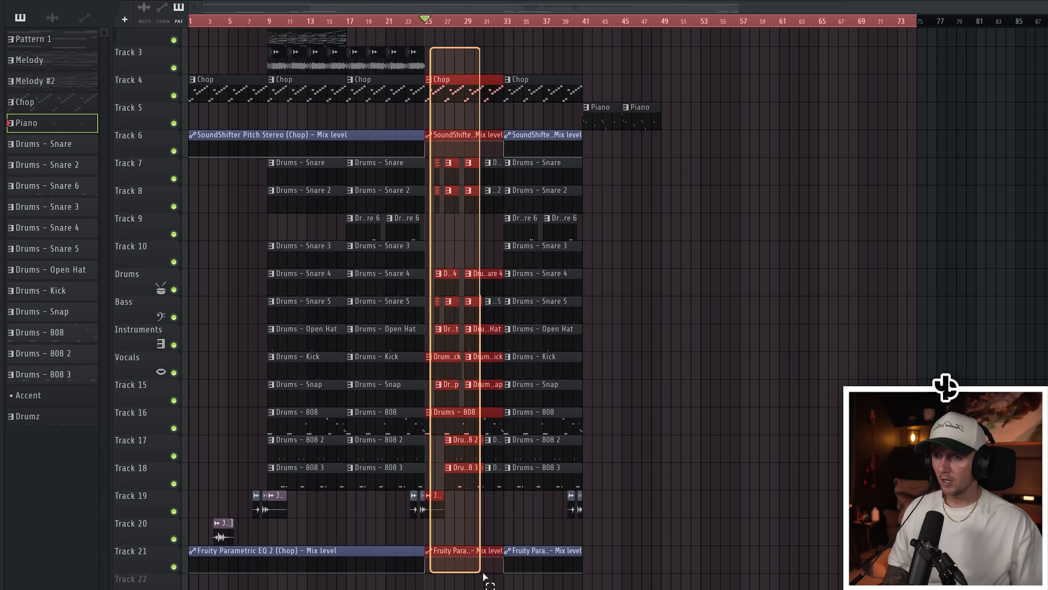
Select the full section from bar 25 to 33, copy it to start at bar 41, and play the copied section
left_click_drag(483, 576, 504, 578)
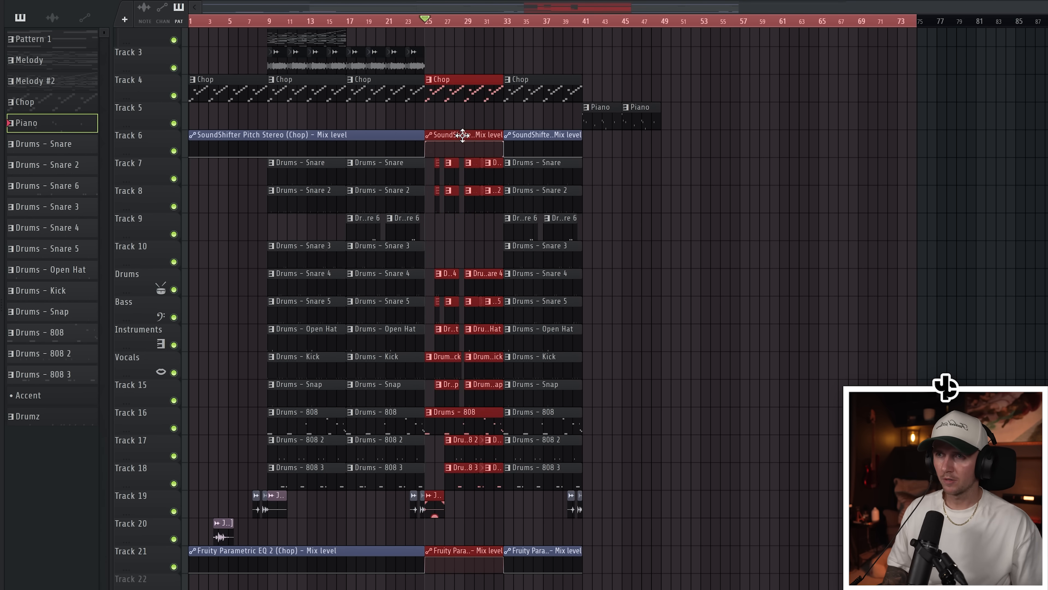
left_click_drag(462, 135, 619, 122)
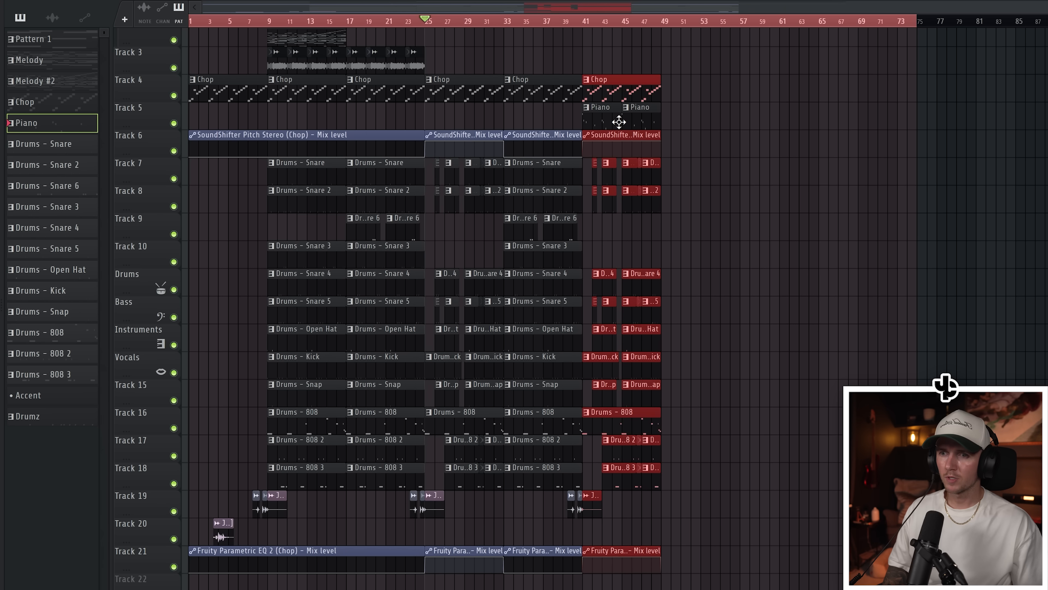
right_click(589, 335, "alt")
key("ctrl+a")
left_click(714, 319, "ctrl")
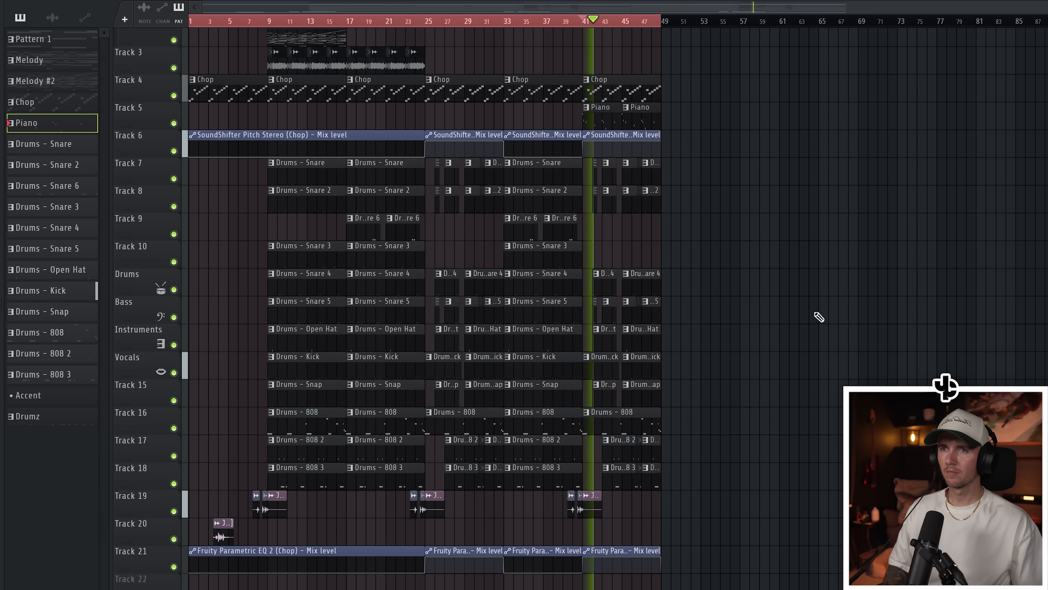
scroll(616, 141, "up", 3)
scroll(800, 136, "down", 1)
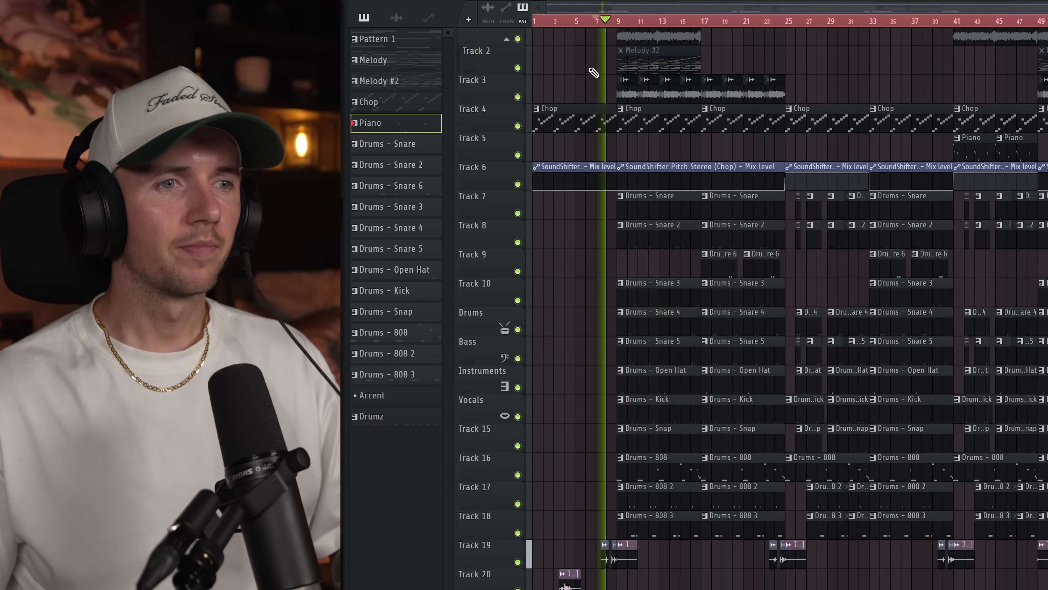
Add short D6 notes at bars 10 and 12 in the 808 pattern's piano roll
scroll(575, 388, "down", 2)
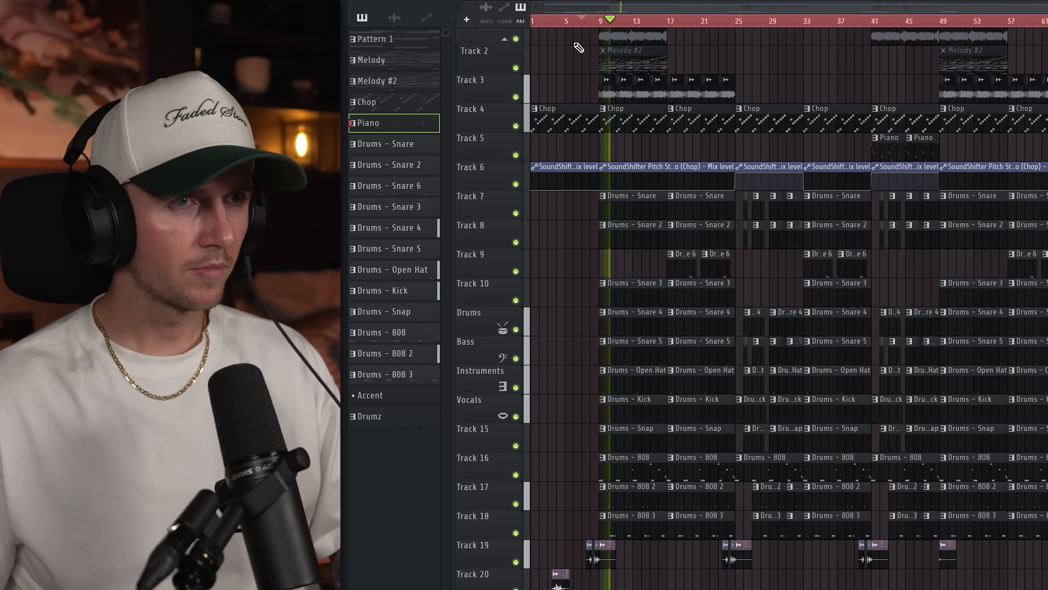
scroll(600, 223, "down", 1)
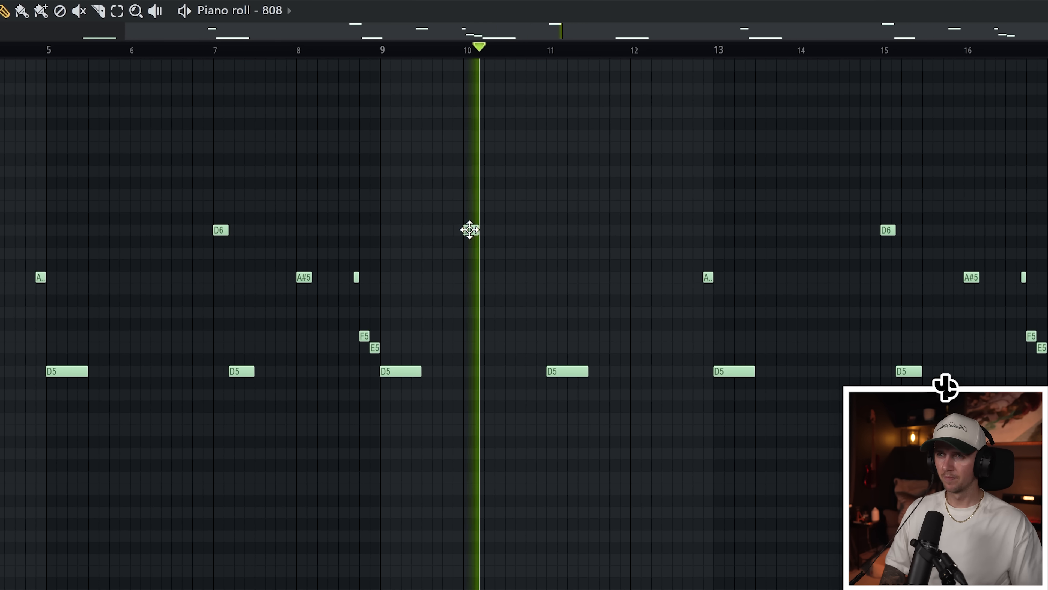
scroll(640, 249, "up", 2)
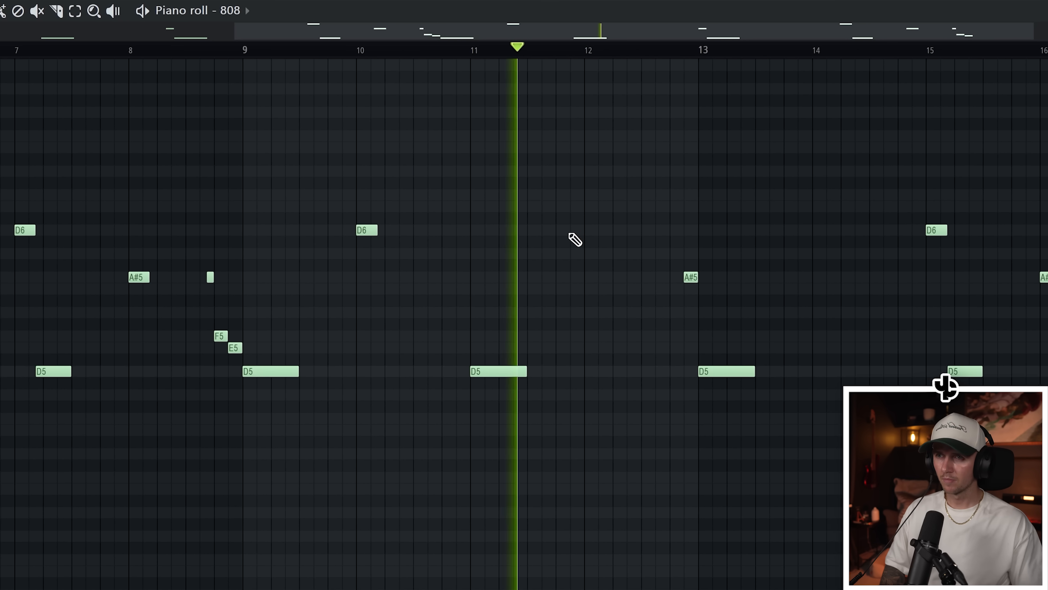
scroll(576, 234, "down", 4)
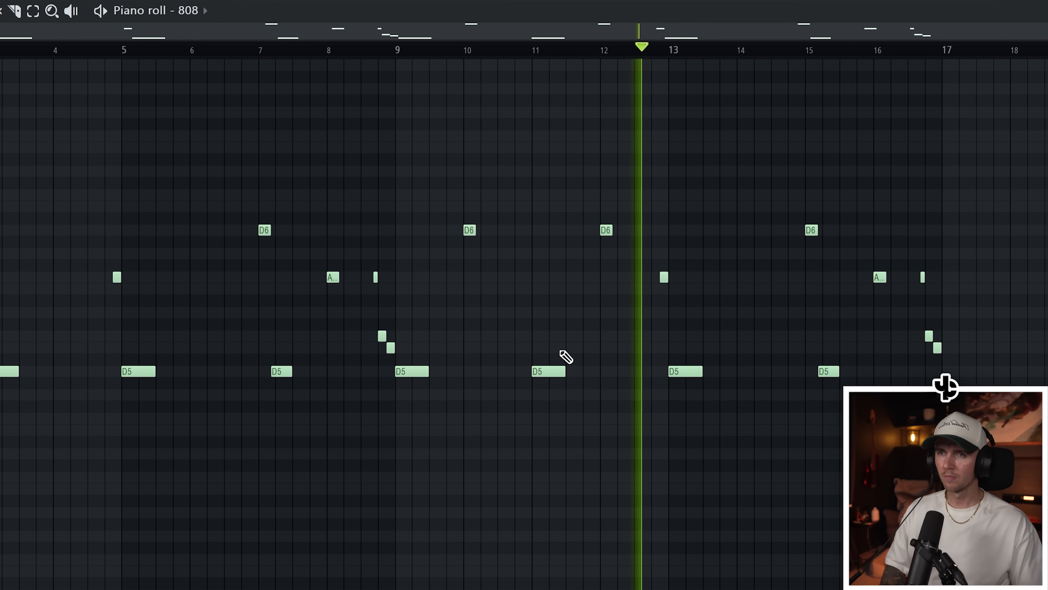
scroll(700, 238, "up", 3)
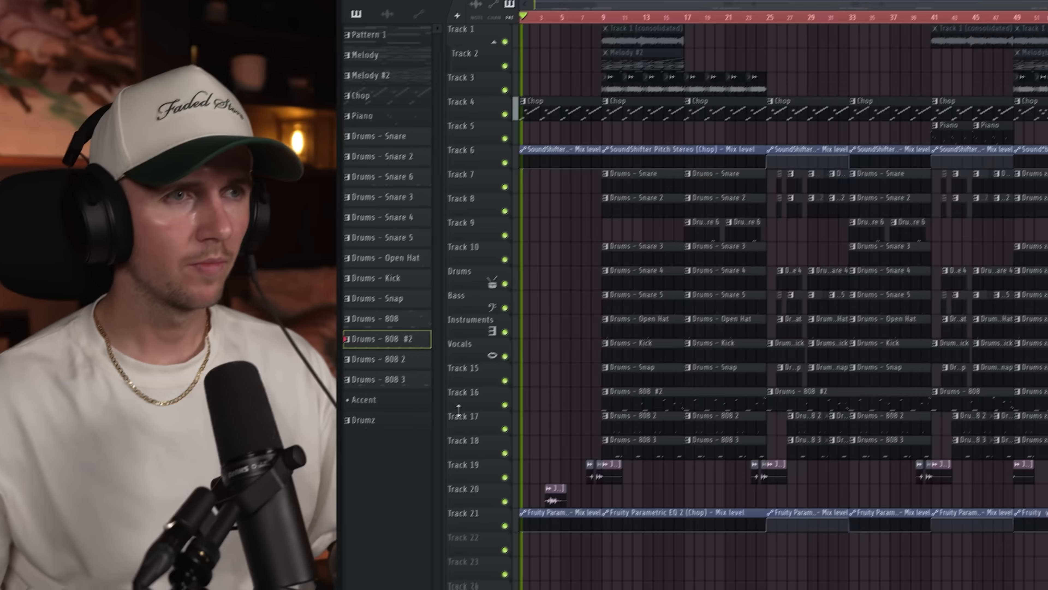
scroll(471, 415, "up", 2)
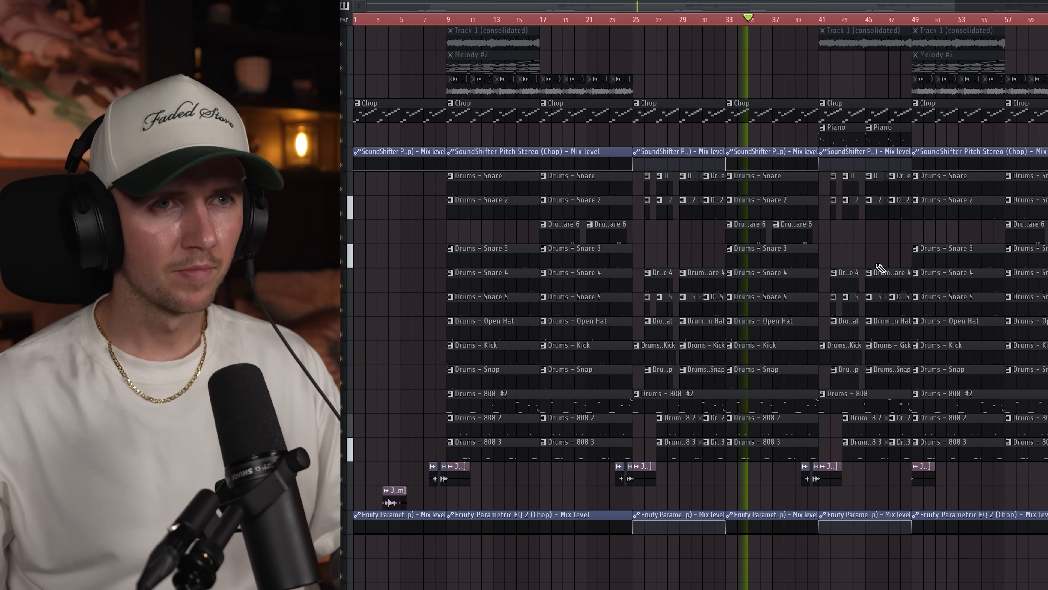
scroll(957, 240, "down", 1)
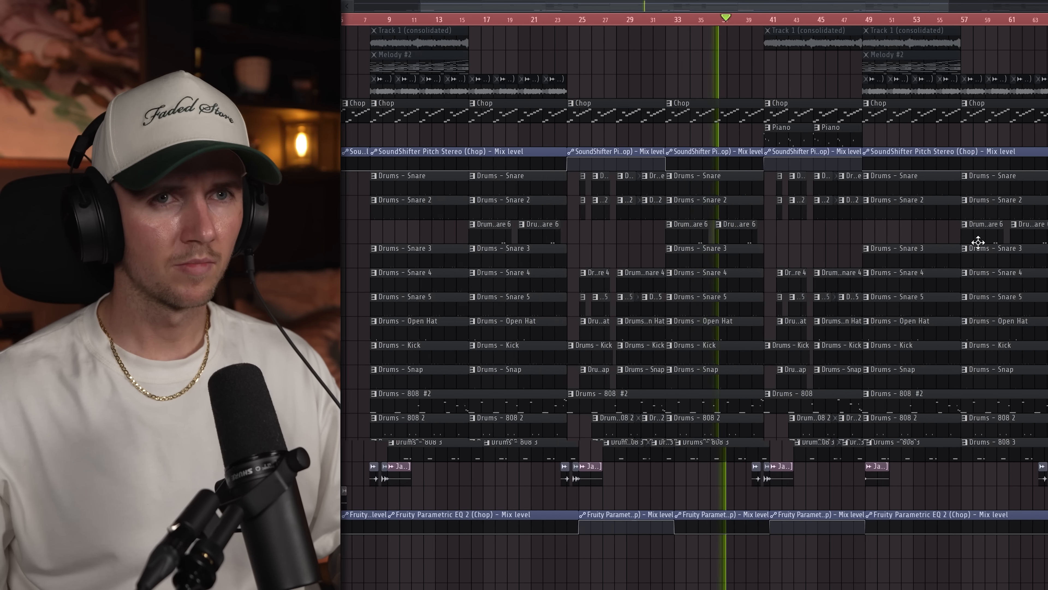
scroll(724, 145, "down", 2)
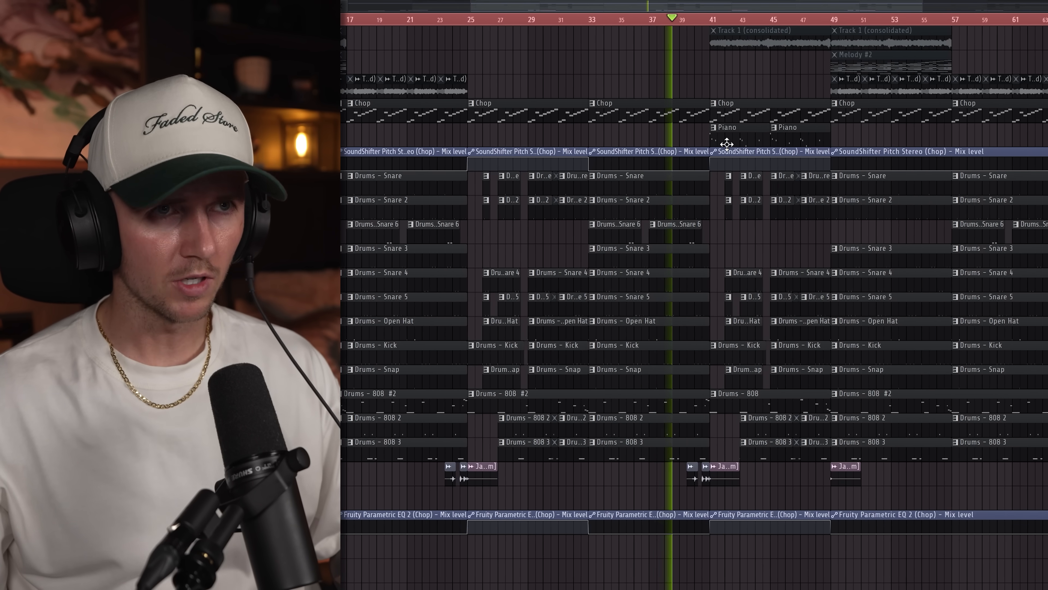
scroll(813, 338, "up", 2)
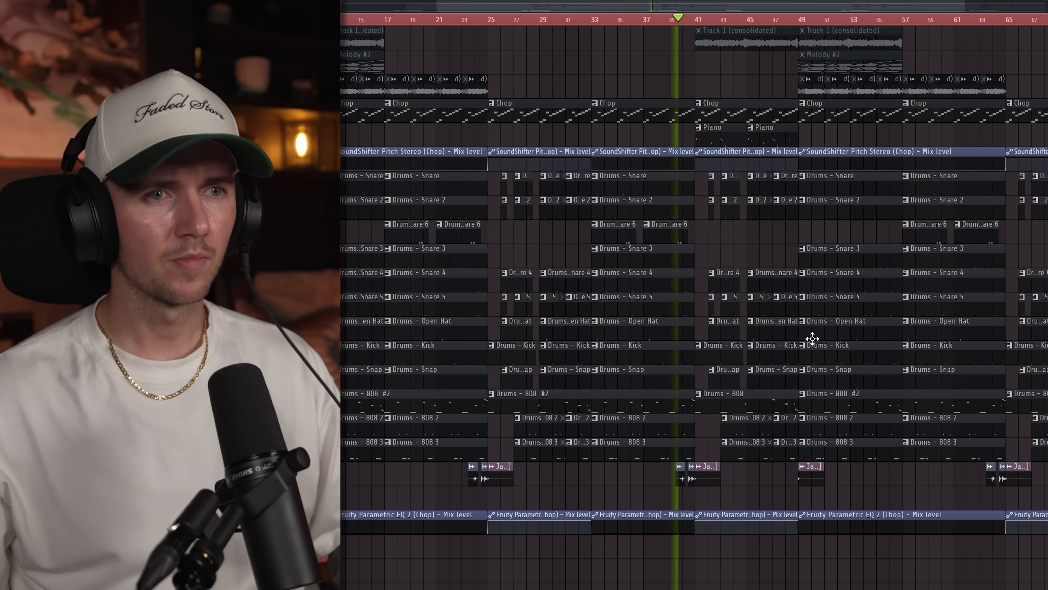